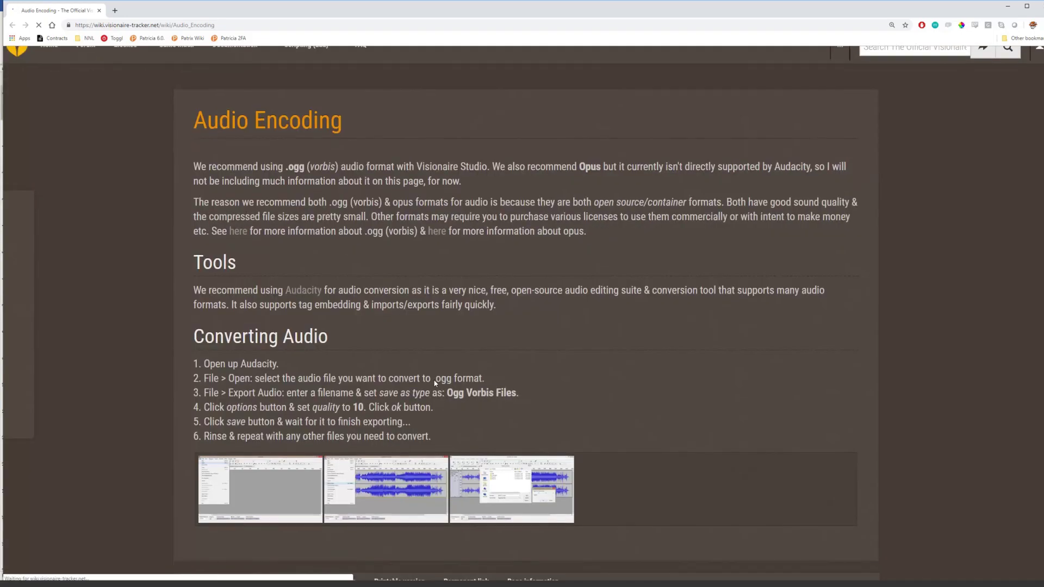
Step: Scroll to the end of the Audio Encoding wiki page and close it
{"action": "scroll", "coordinate": [433, 379], "scroll_direction": "down", "scroll_amount": 2}
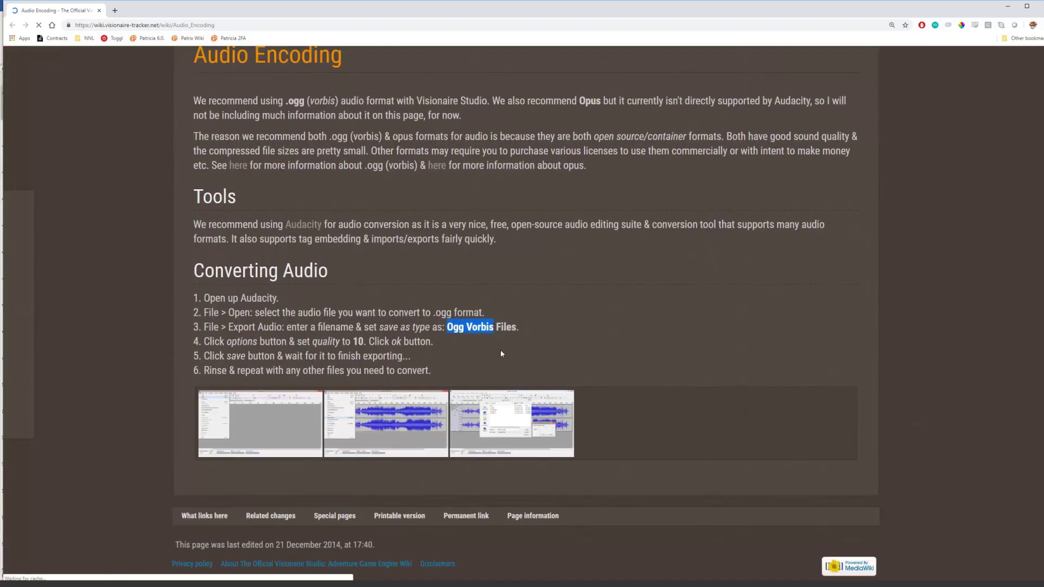
{"action": "left_click", "coordinate": [100, 11]}
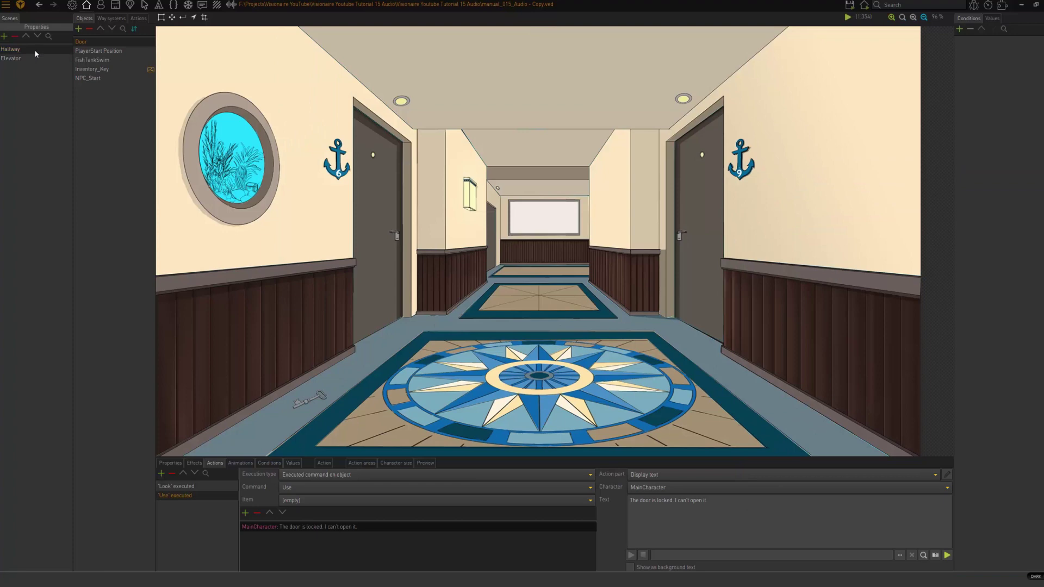
Step: Switch from the Elevator scene back to Hallway and show the Hallway scene's properties
{"action": "left_click", "coordinate": [22, 57]}
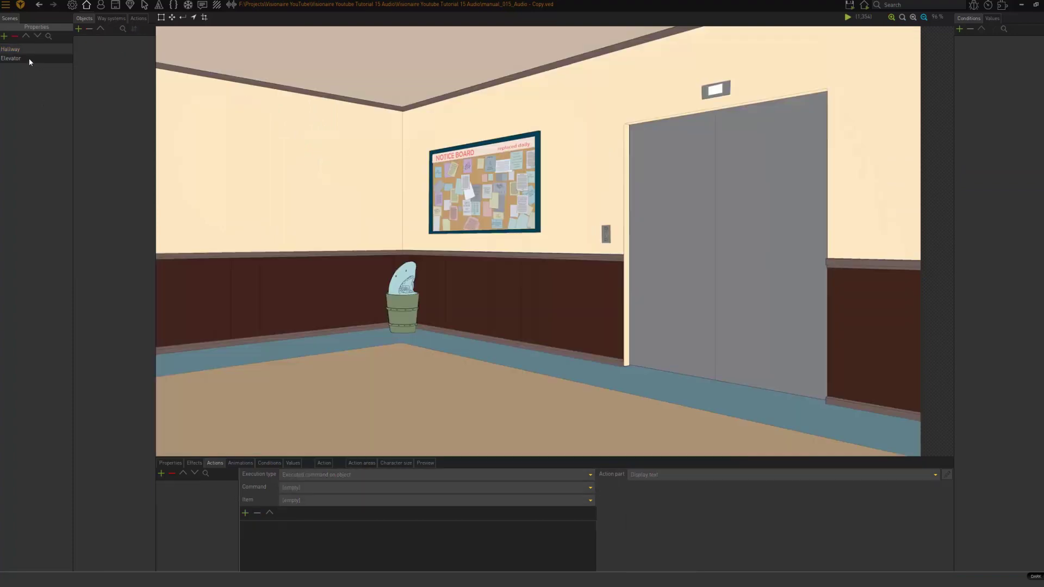
{"action": "left_click", "coordinate": [29, 51]}
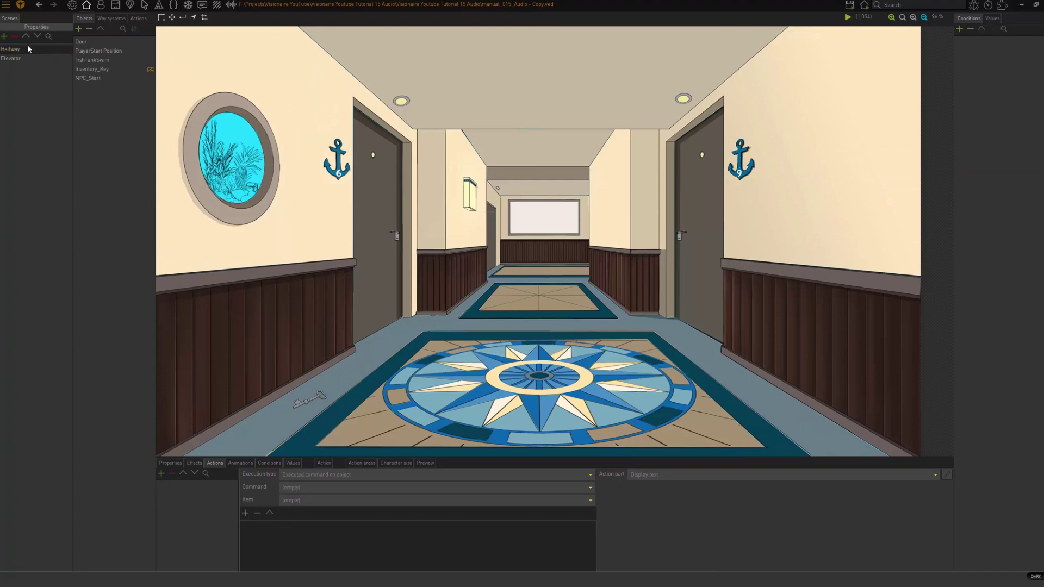
{"action": "left_click", "coordinate": [58, 27]}
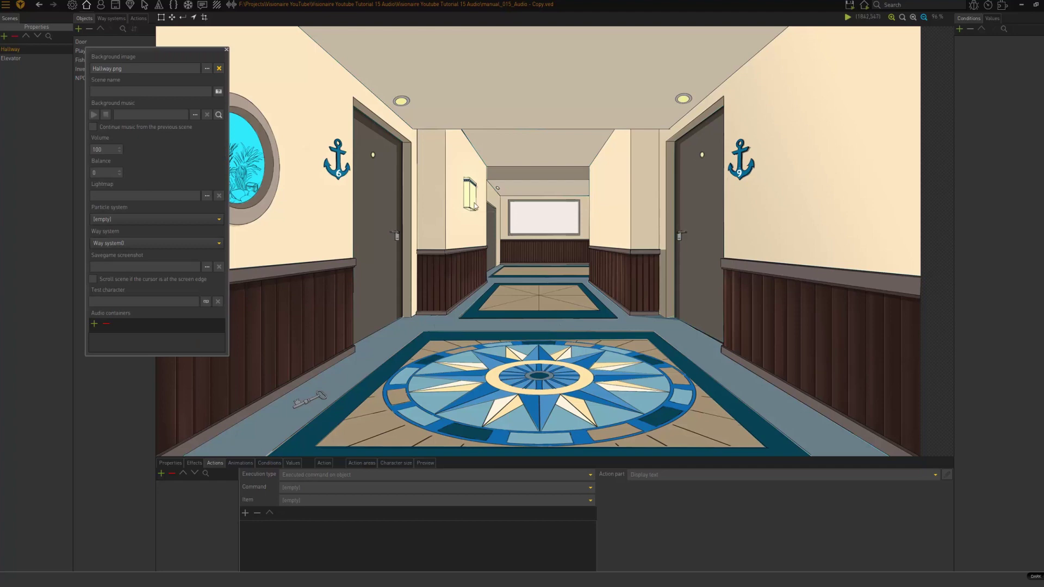
Step: Pick Our-Mountain_v003_Looping.ogg from the Music folder as the Hallway background music
{"action": "left_click", "coordinate": [195, 115]}
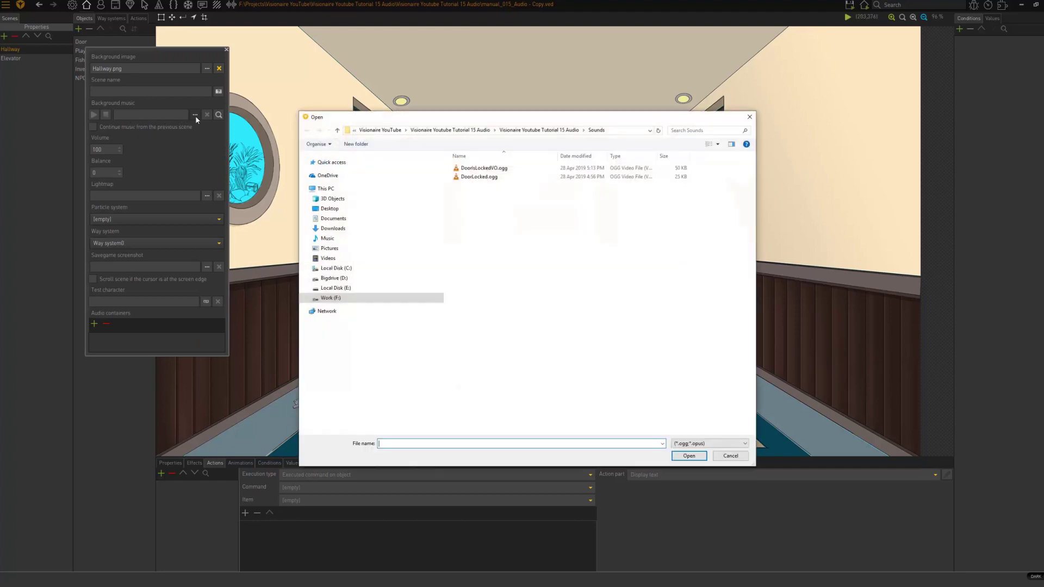
{"action": "left_click", "coordinate": [563, 132]}
{"action": "double_click", "coordinate": [472, 186]}
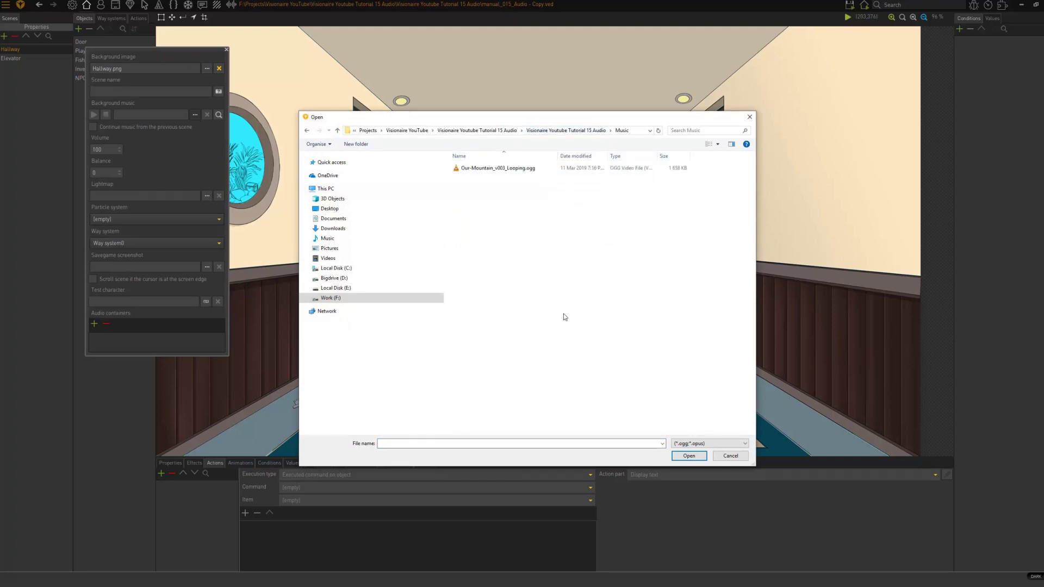
{"action": "left_click", "coordinate": [476, 170]}
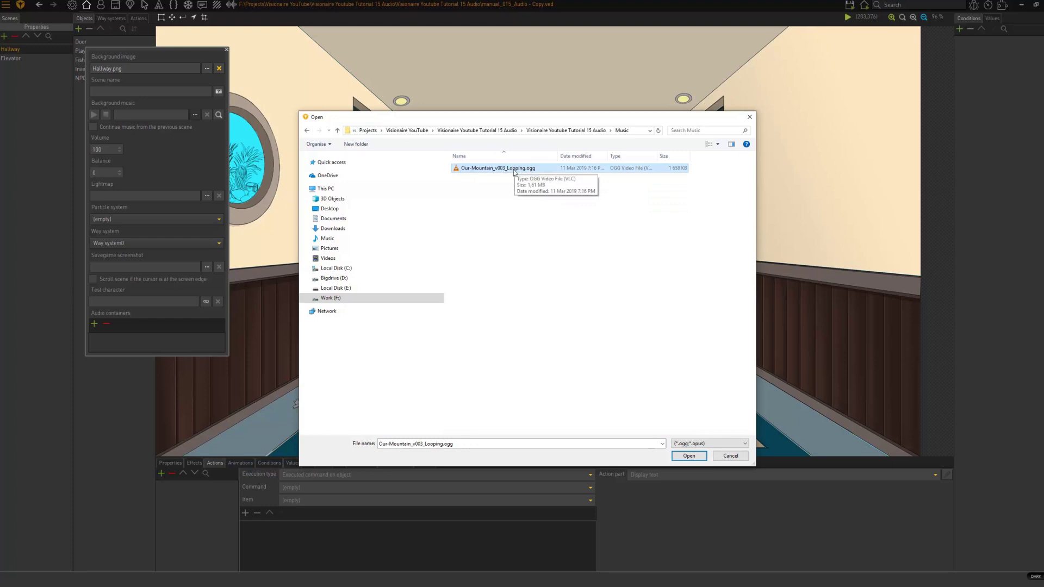
{"action": "key", "text": "Return"}
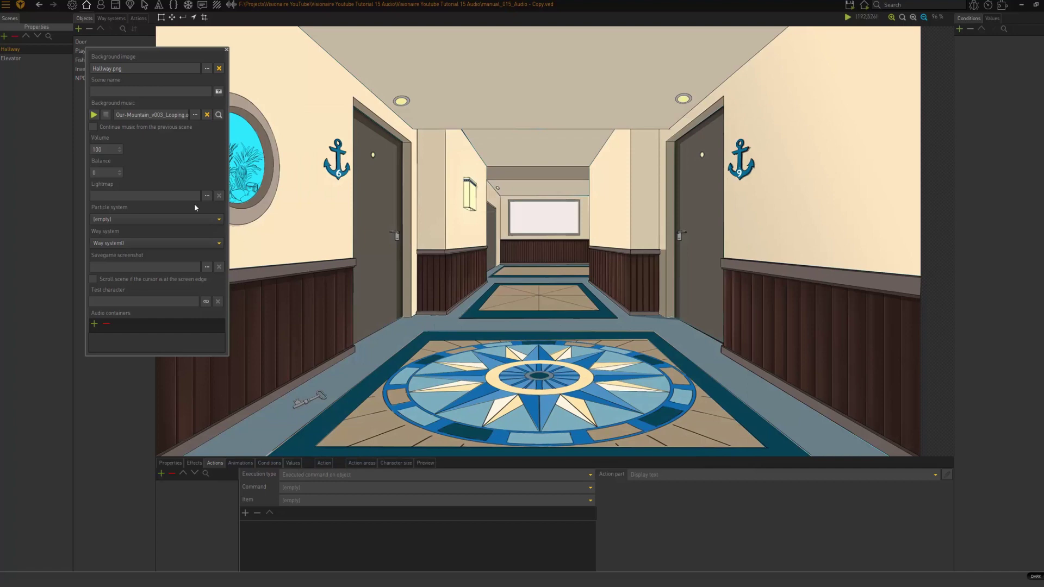
Step: Preview the background music, then test-run the game, walk the cat up the corridor, and close it
{"action": "left_click", "coordinate": [94, 115]}
{"action": "key", "text": "F5"}
{"action": "left_click", "coordinate": [603, 332]}
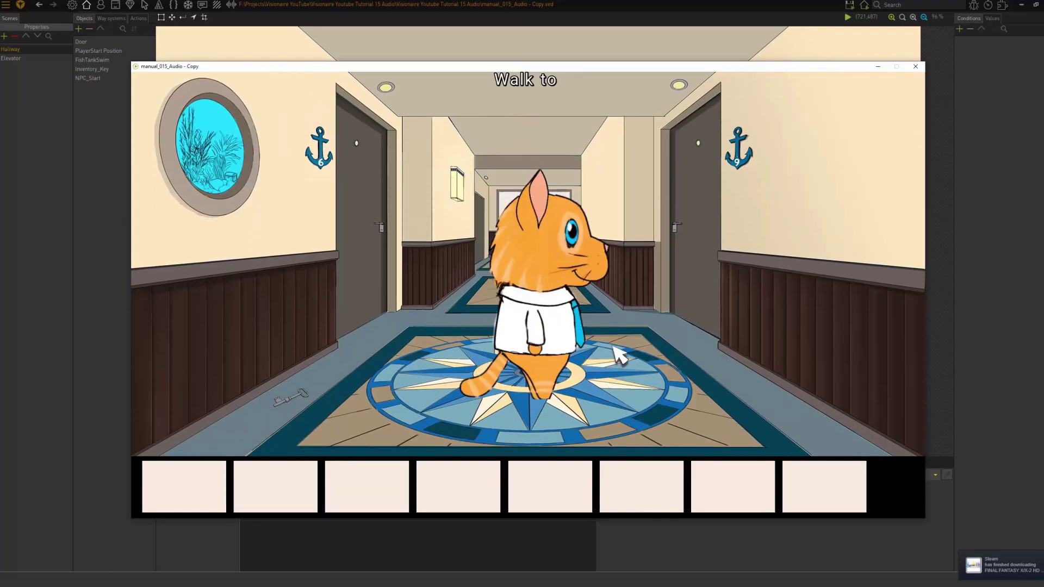
{"action": "left_click", "coordinate": [915, 66]}
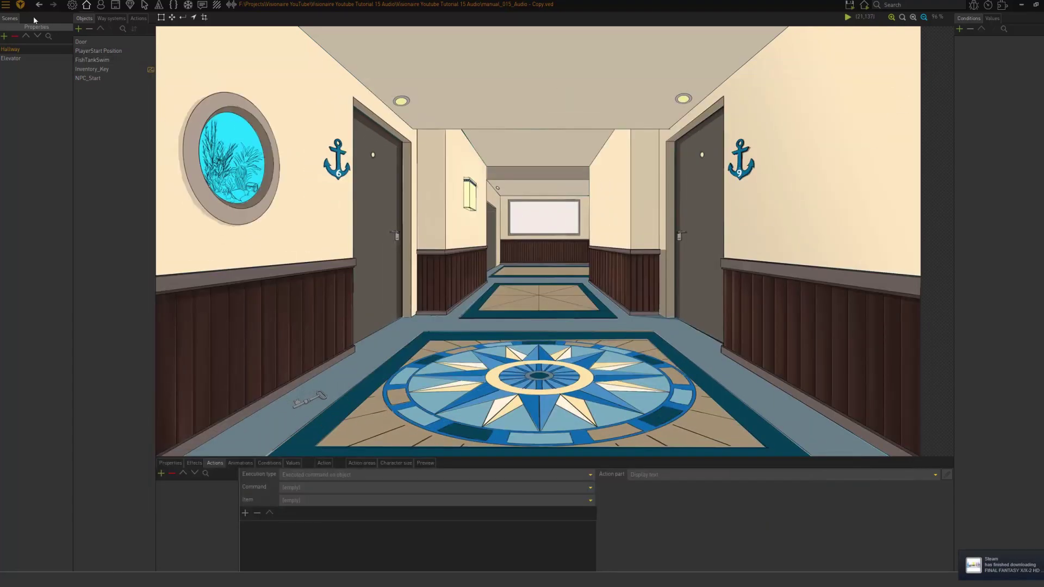
Step: Confirm the Player options leave sounds and videos unmuted, then bring up the save-and-run choices
{"action": "left_click", "coordinate": [7, 6]}
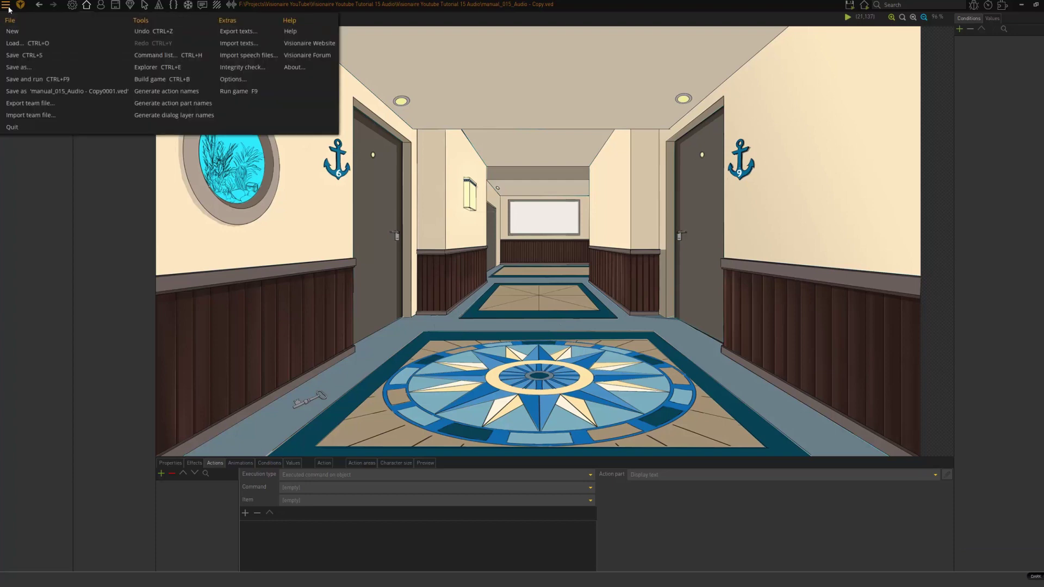
{"action": "left_click", "coordinate": [237, 79]}
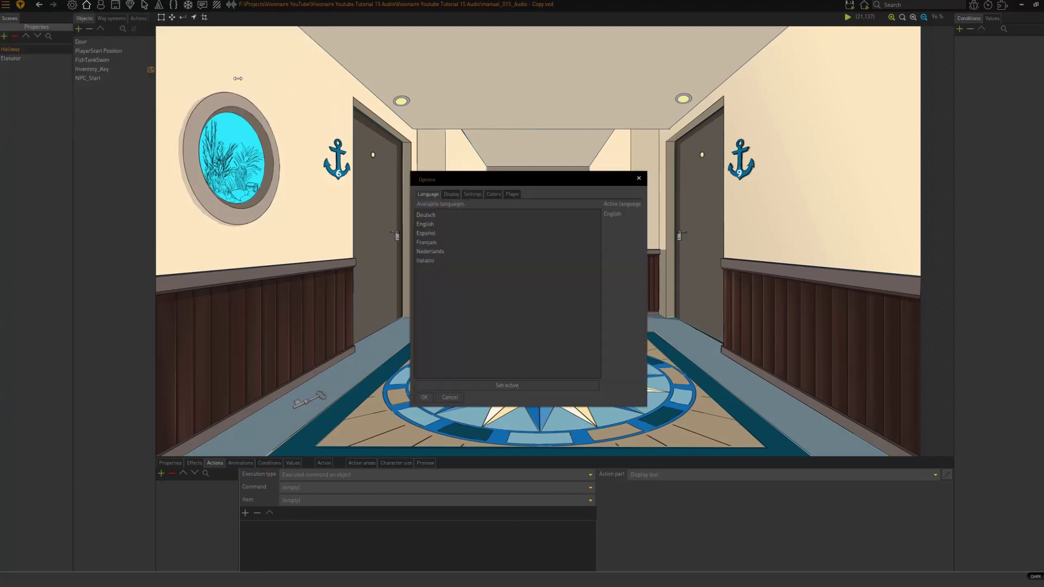
{"action": "left_click", "coordinate": [512, 195]}
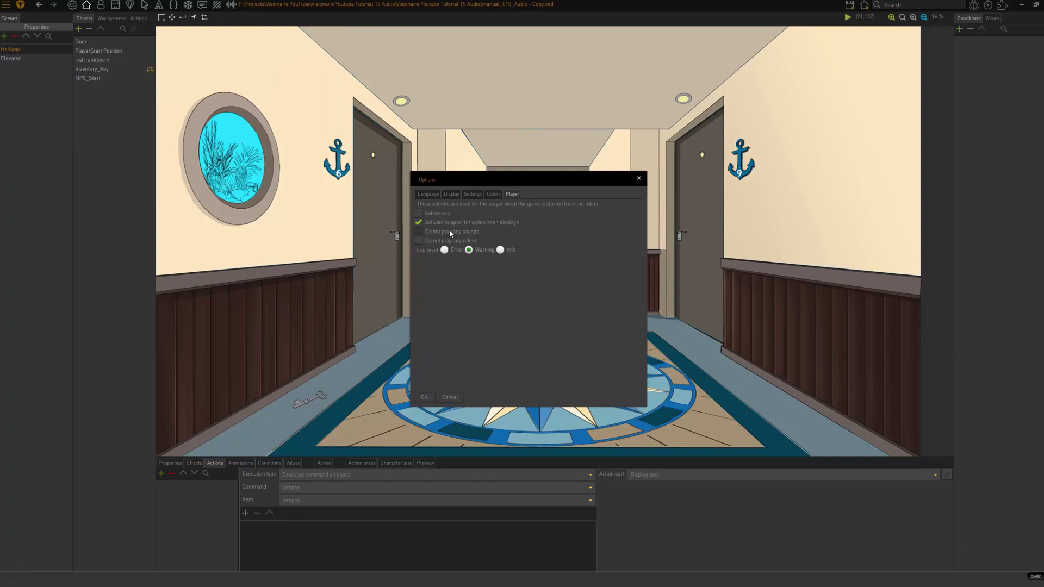
{"action": "left_click", "coordinate": [423, 398]}
{"action": "left_click", "coordinate": [849, 5]}
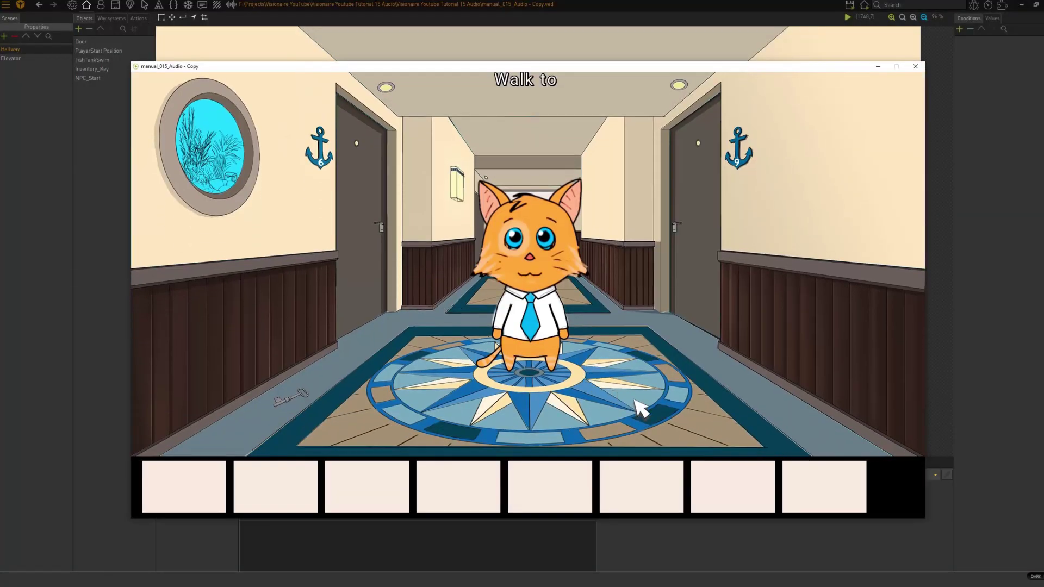
Step: Walk the cat around the hallway to hear the music, then close the game test window
{"action": "left_click", "coordinate": [641, 409]}
{"action": "left_click", "coordinate": [447, 402]}
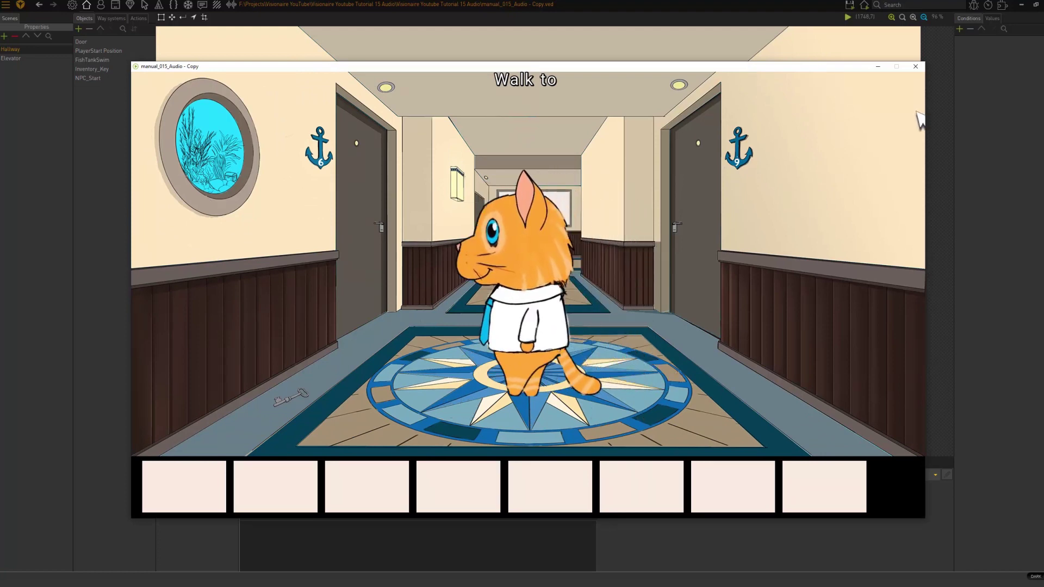
{"action": "left_click", "coordinate": [916, 67]}
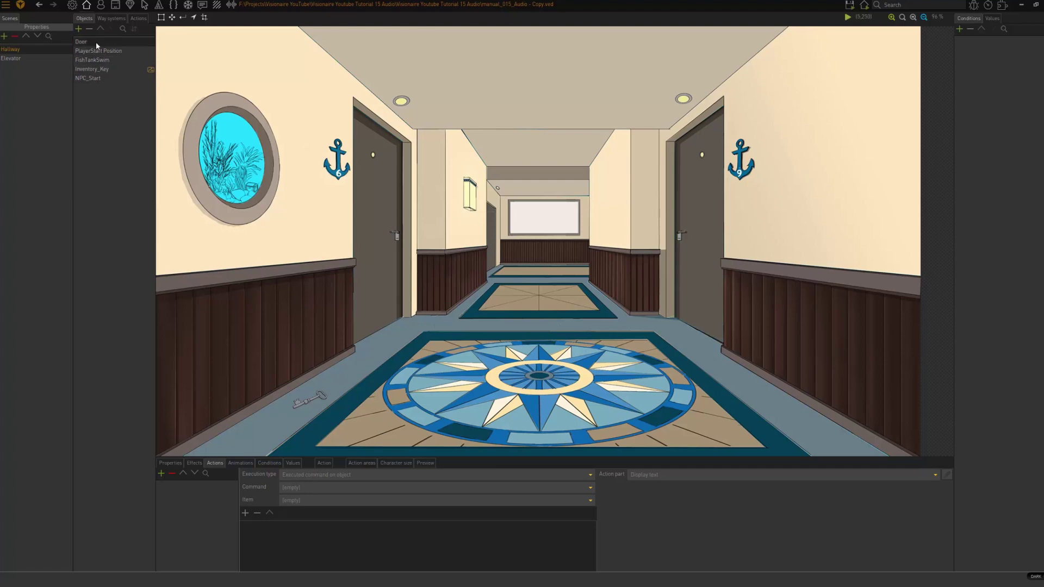
Step: Select the Door object and open its 'Use' executed action, enlarging the action editing area
{"action": "left_click", "coordinate": [161, 17]}
{"action": "left_click", "coordinate": [163, 17]}
{"action": "left_click", "coordinate": [115, 41]}
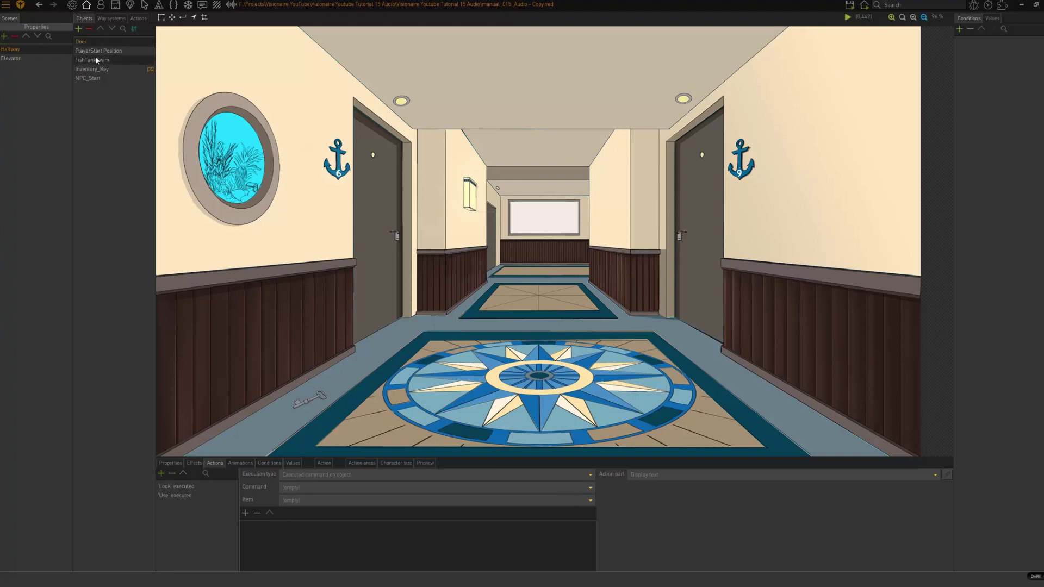
{"action": "left_click", "coordinate": [183, 496]}
{"action": "left_click_drag", "start_coordinate": [481, 459], "coordinate": [481, 395]}
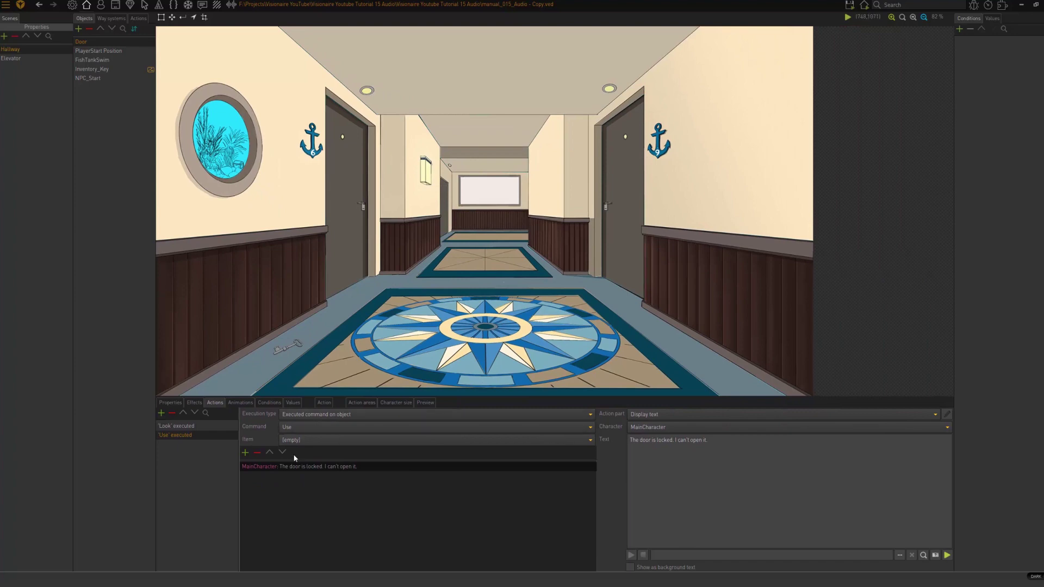
Step: Add a MULTIMEDIA > Play sound action part and move it above the locked-door text line
{"action": "left_click", "coordinate": [245, 453]}
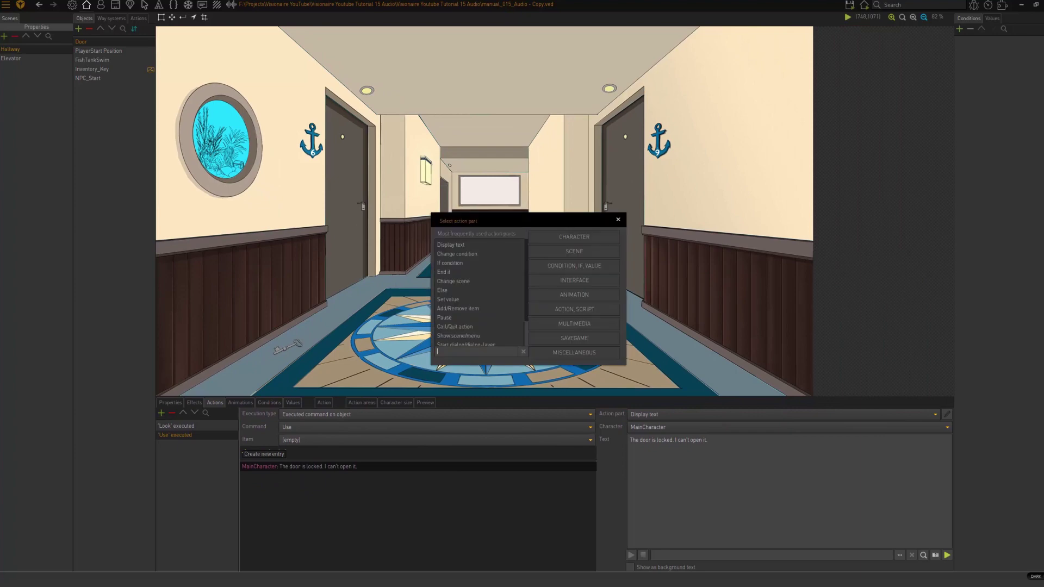
{"action": "left_click", "coordinate": [576, 324]}
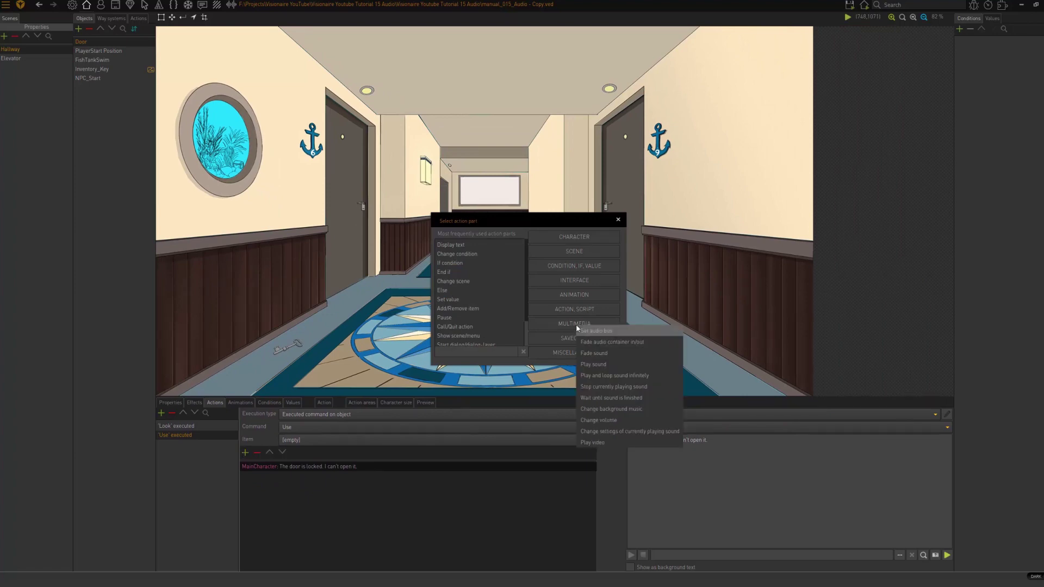
{"action": "left_click", "coordinate": [624, 365]}
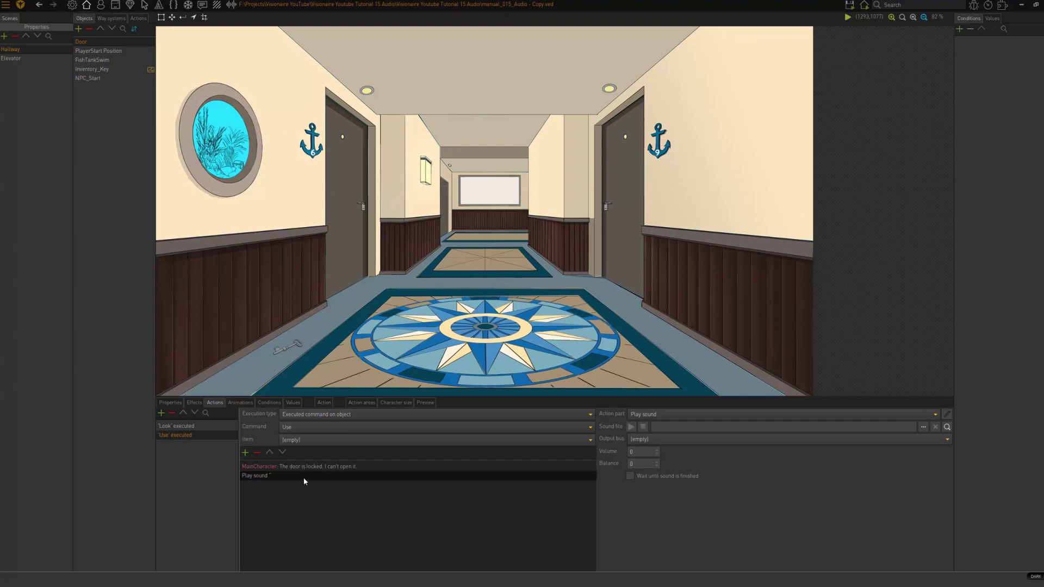
{"action": "left_click", "coordinate": [269, 452]}
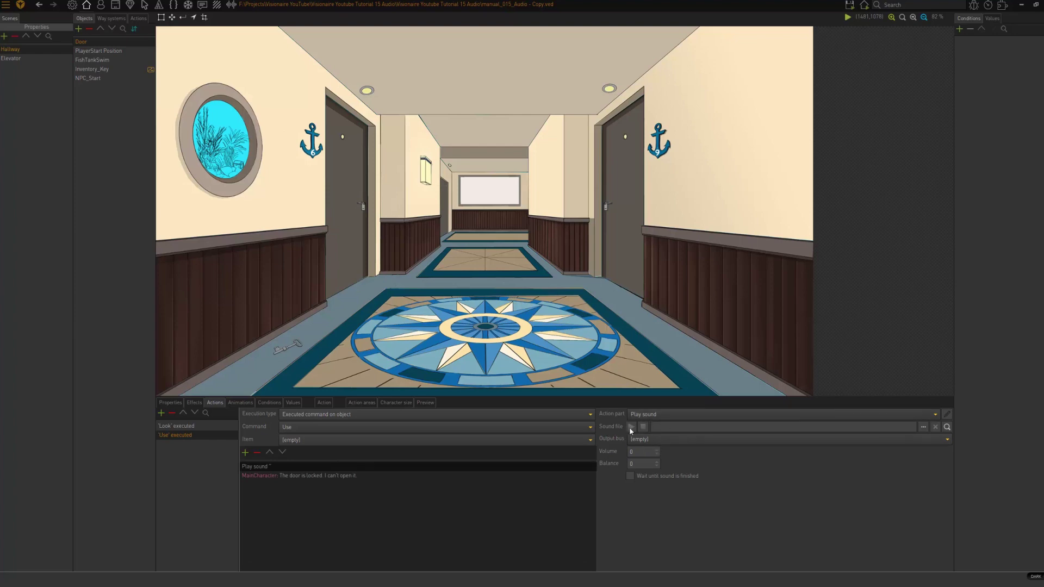
Step: Choose DoorLocked.ogg from the Sounds folder as the sound file and preview it
{"action": "left_click", "coordinate": [924, 426]}
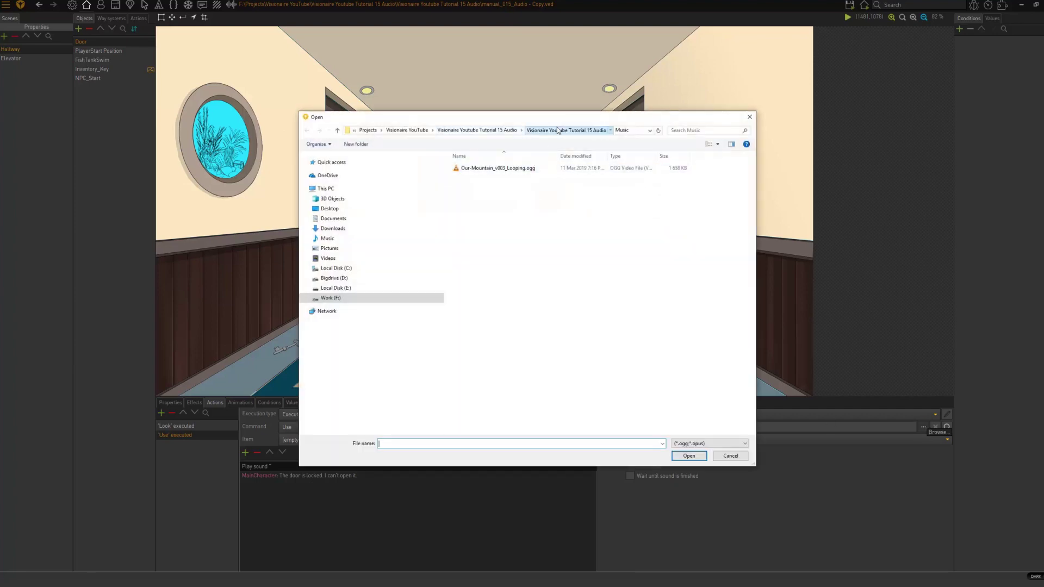
{"action": "left_click", "coordinate": [530, 130]}
{"action": "double_click", "coordinate": [505, 196]}
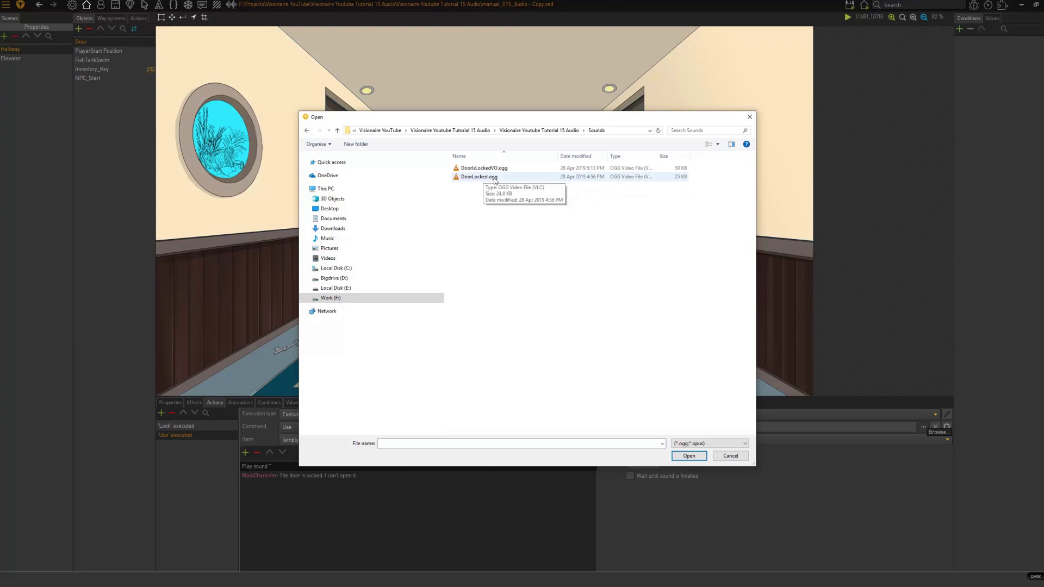
{"action": "double_click", "coordinate": [495, 178]}
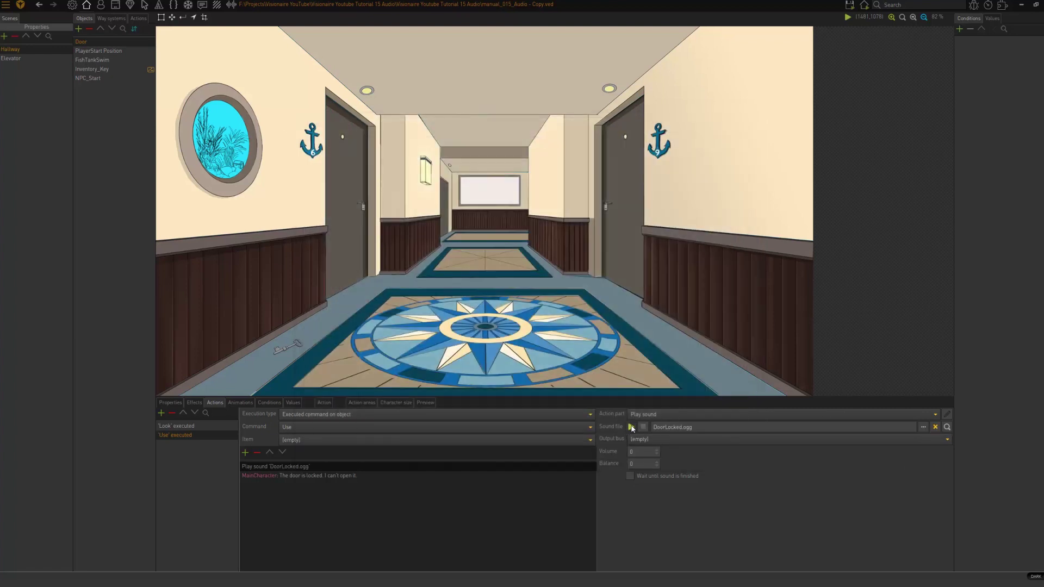
{"action": "left_click", "coordinate": [631, 427]}
Step: Stop the DoorLocked.ogg preview, check the locked-door text line, and return to the Play sound step
{"action": "left_click", "coordinate": [644, 428]}
{"action": "left_click", "coordinate": [322, 477]}
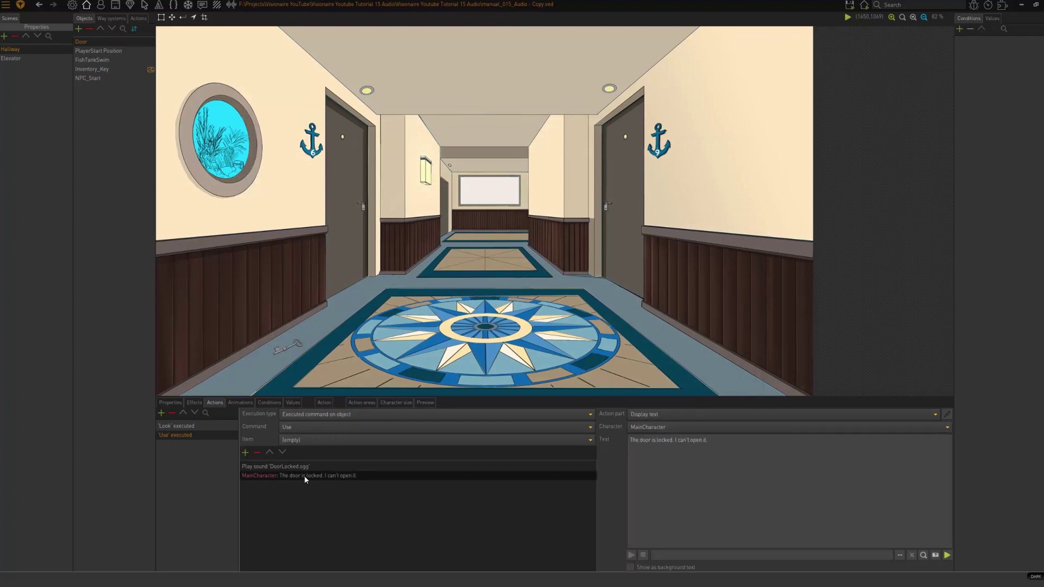
{"action": "left_click", "coordinate": [322, 466]}
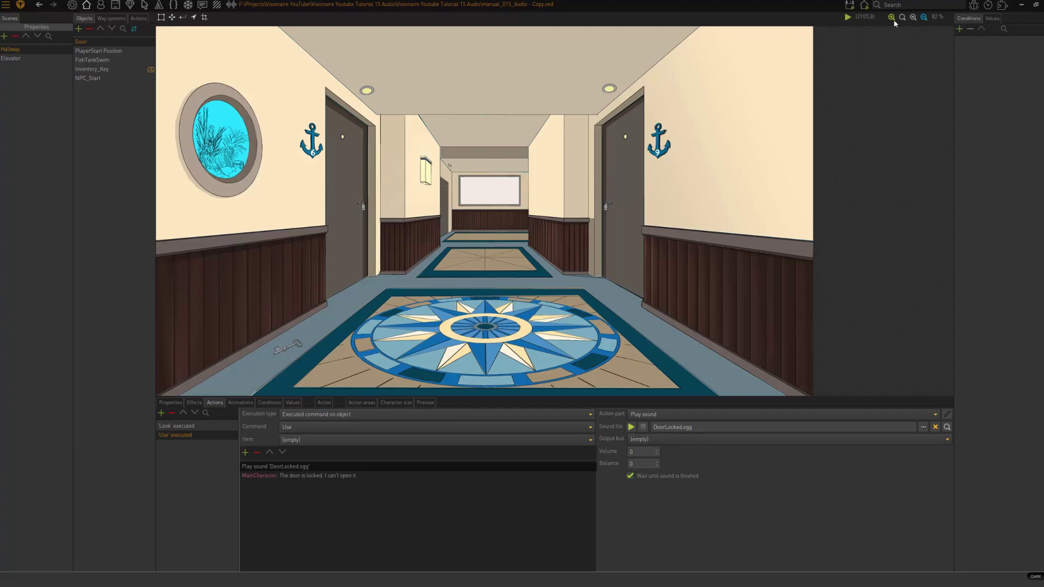
{"action": "mouse_move", "coordinate": [864, 6]}
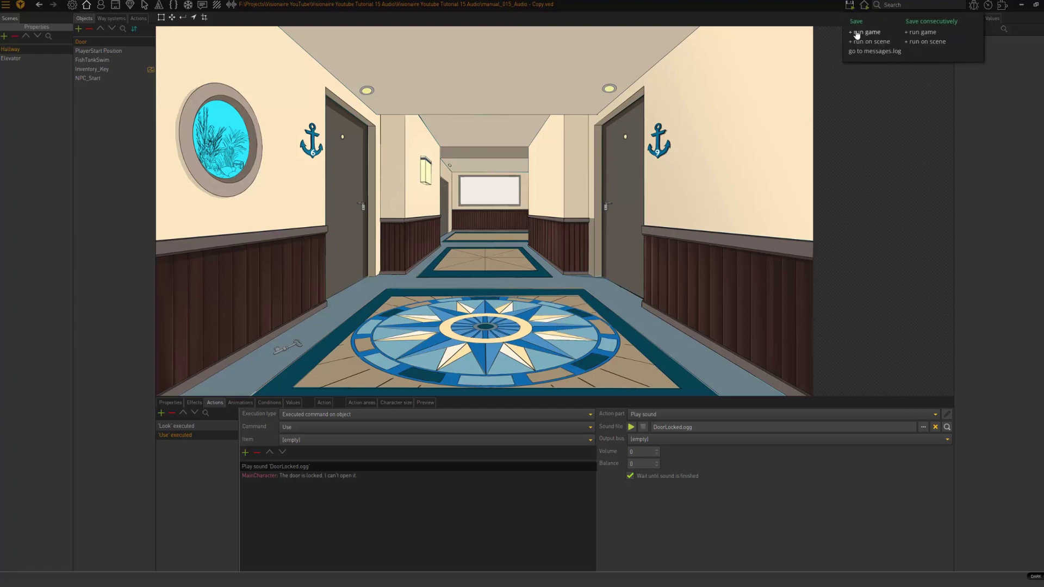
Step: Save and test-run the game, then have the cat use the left hallway door to hear the locked sound
{"action": "left_click", "coordinate": [866, 38]}
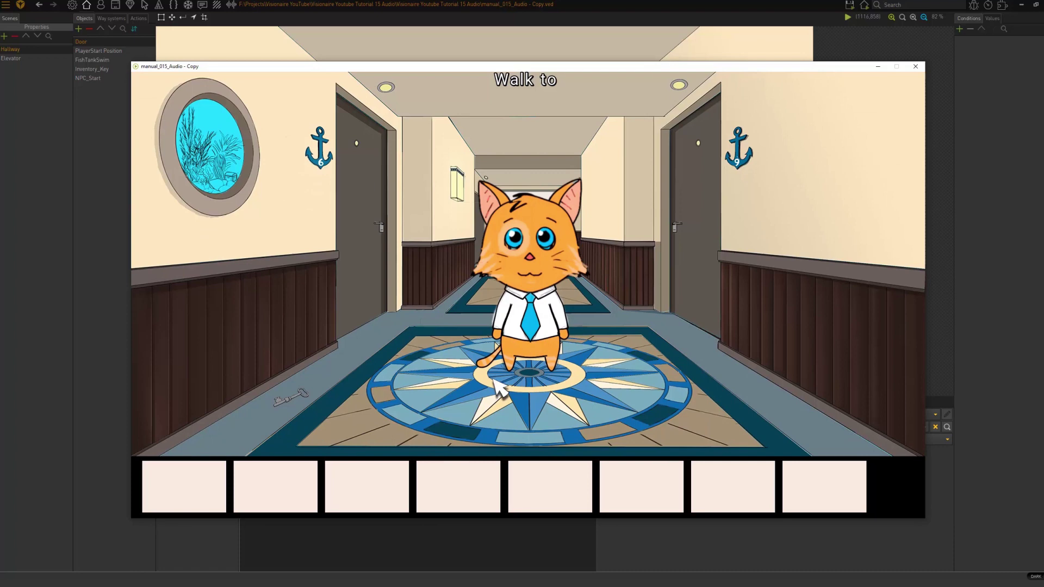
{"action": "left_click", "coordinate": [427, 387]}
{"action": "right_click", "coordinate": [372, 264]}
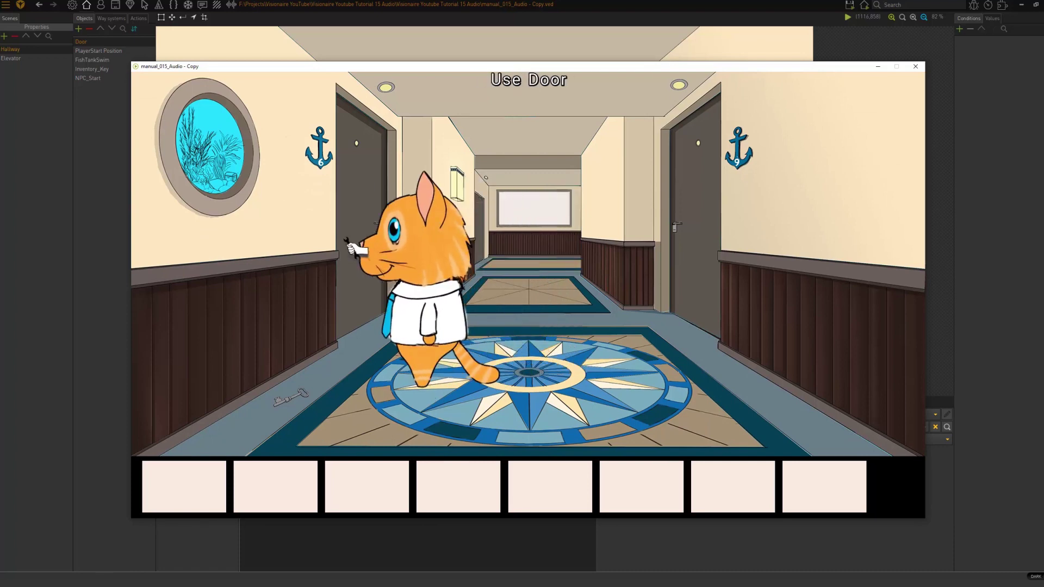
{"action": "left_click", "coordinate": [357, 201]}
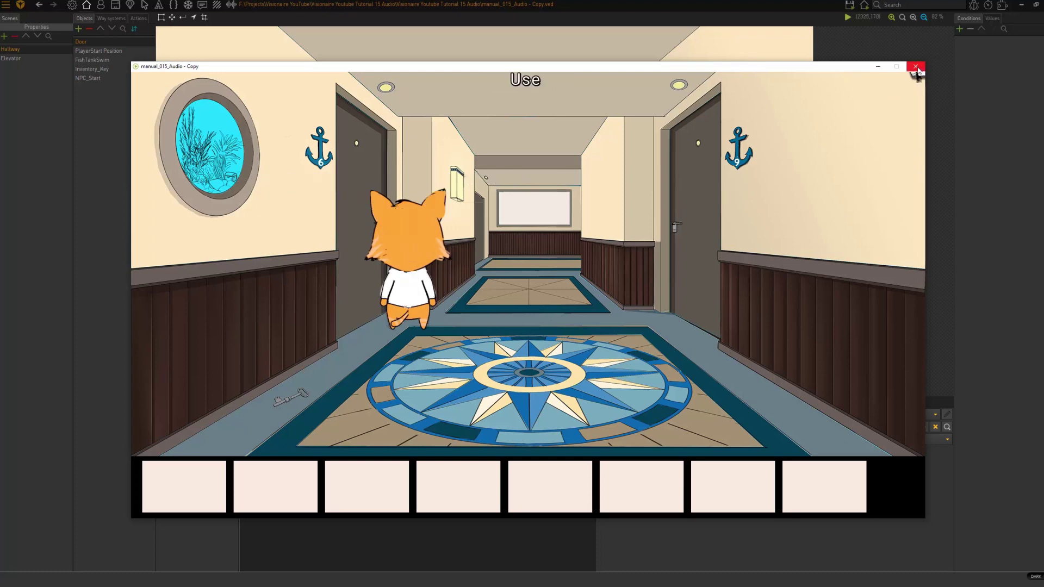
Step: End the test and set DoorIsLockedVO.ogg as the speech file for 'The door is locked. I can't open it.'
{"action": "left_click", "coordinate": [915, 68]}
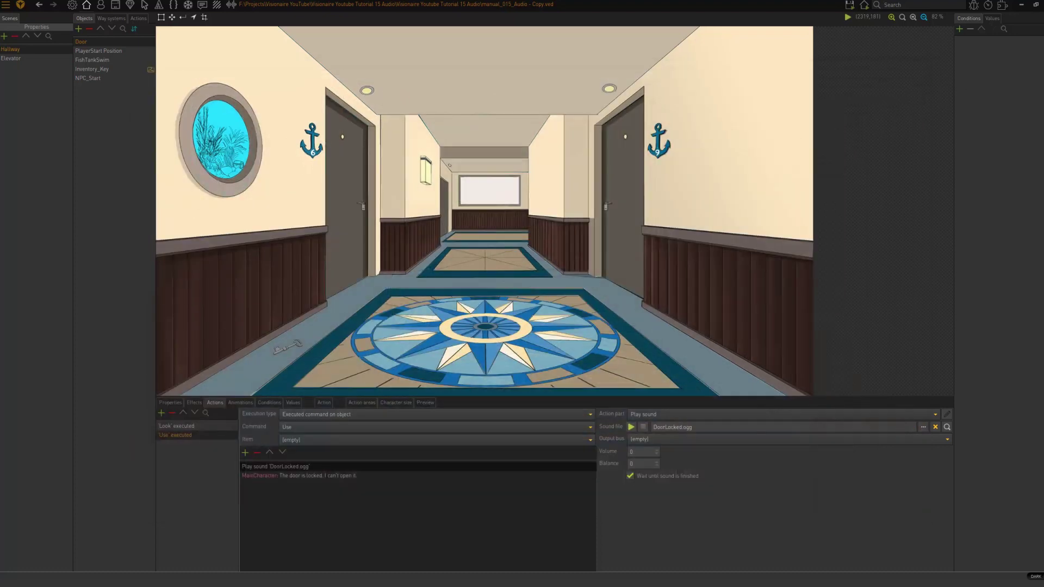
{"action": "left_click", "coordinate": [314, 475]}
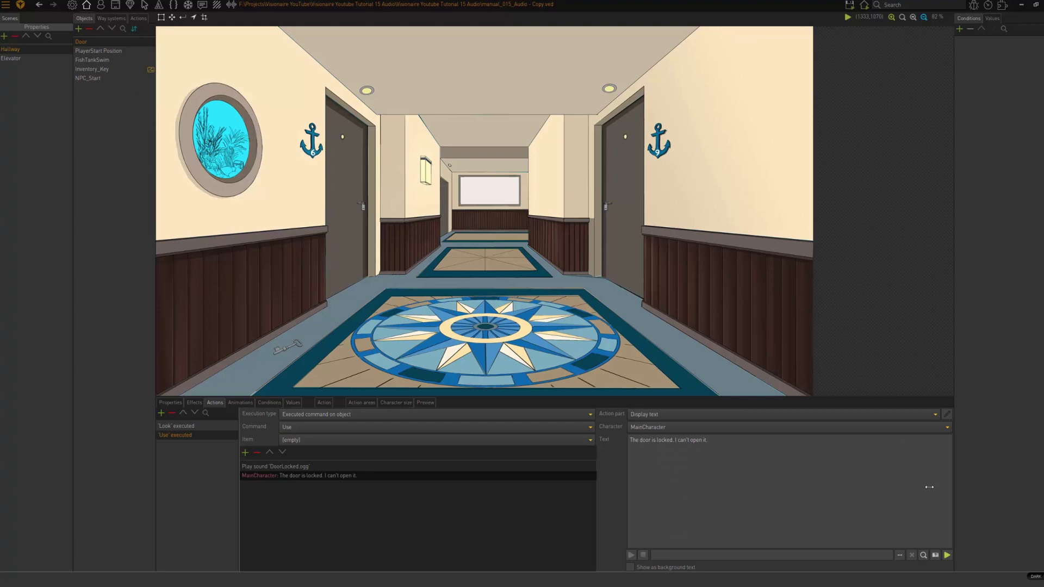
{"action": "left_click", "coordinate": [899, 556]}
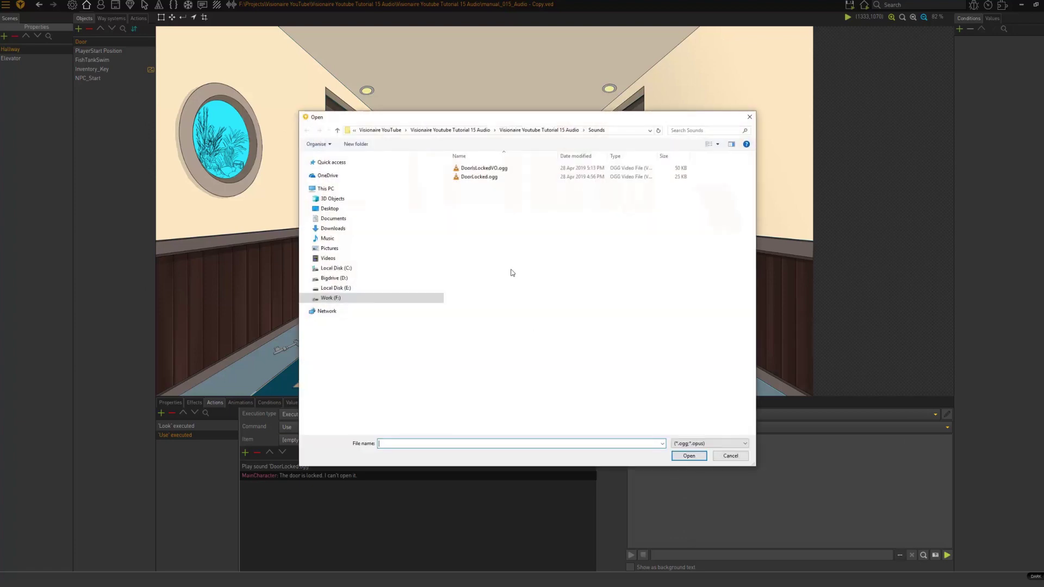
{"action": "left_click", "coordinate": [485, 169]}
{"action": "double_click", "coordinate": [484, 169]}
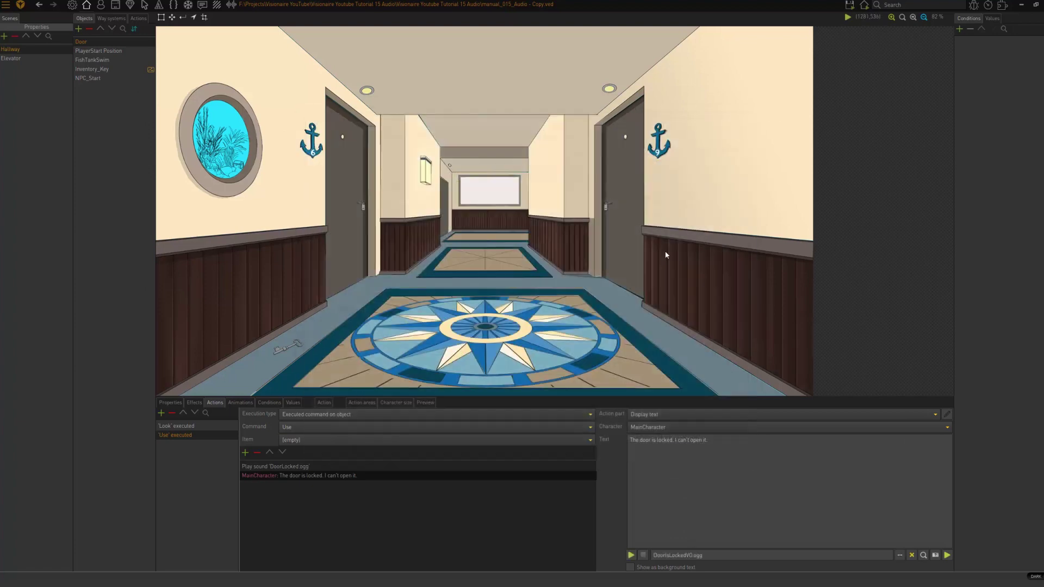
{"action": "left_click", "coordinate": [847, 17]}
{"action": "left_click", "coordinate": [866, 37]}
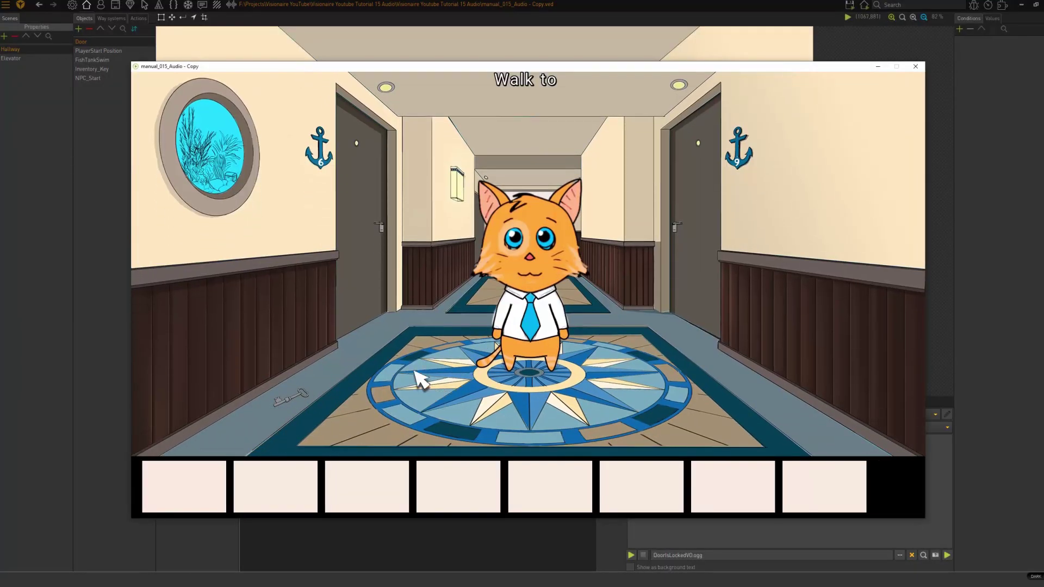
{"action": "left_click", "coordinate": [364, 266]}
{"action": "right_click", "coordinate": [365, 265]}
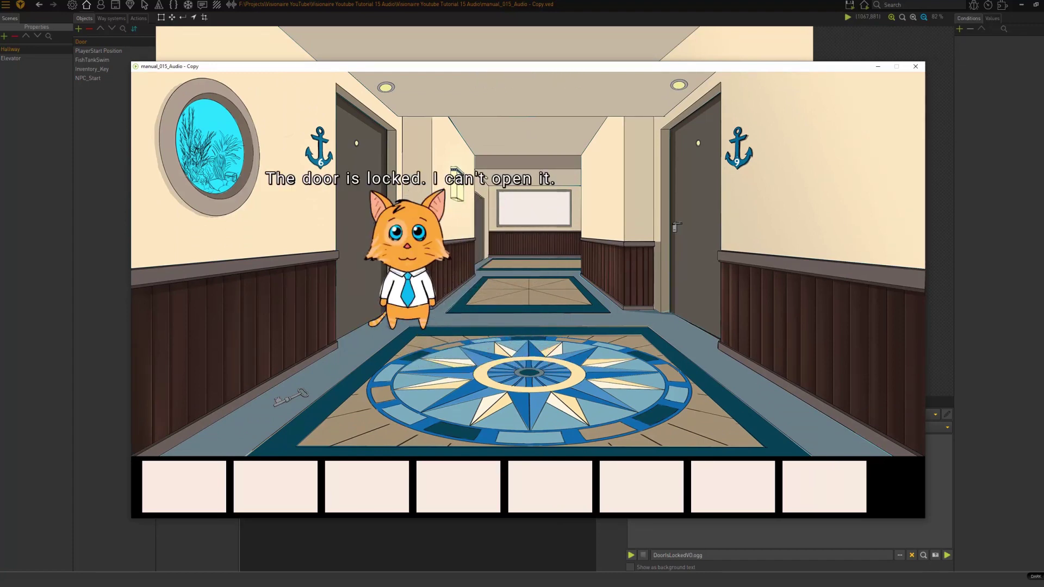
{"action": "right_click", "coordinate": [489, 409]}
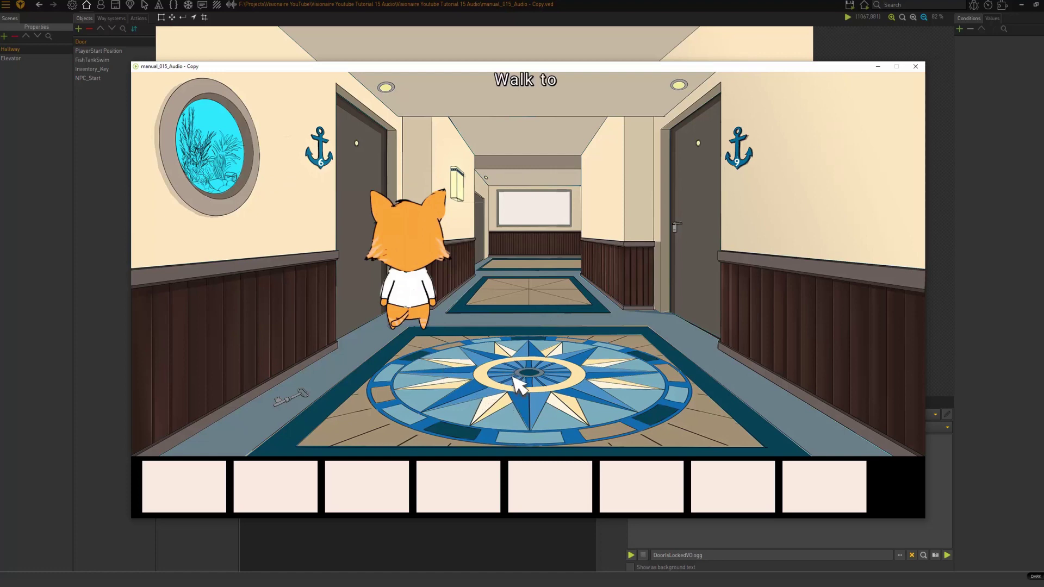
{"action": "left_click", "coordinate": [915, 66]}
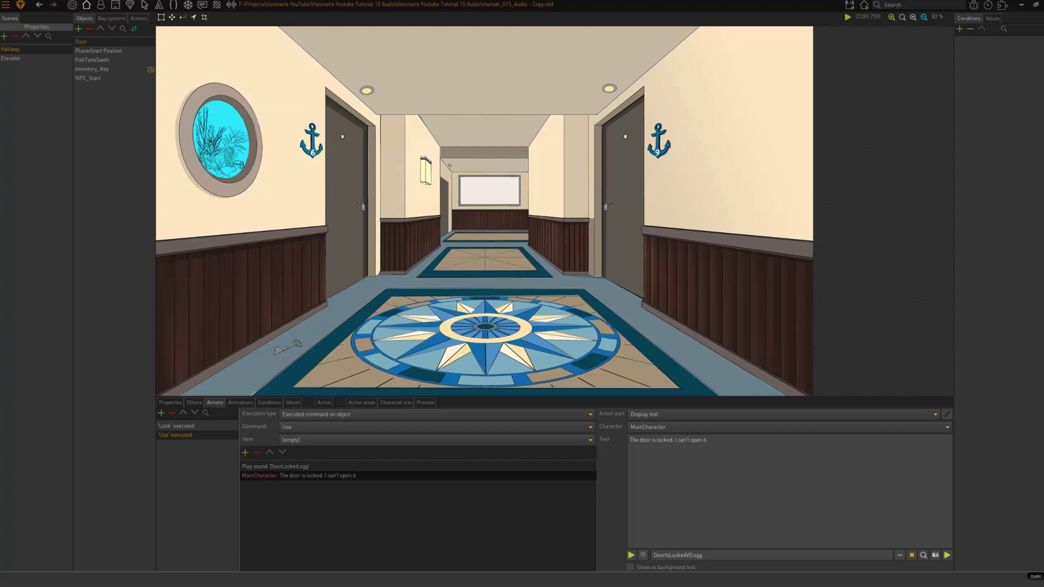
Step: In Game properties, add a Multimedia Change volume step, 'Set sound volume to 0', to the start action
{"action": "left_click", "coordinate": [72, 6]}
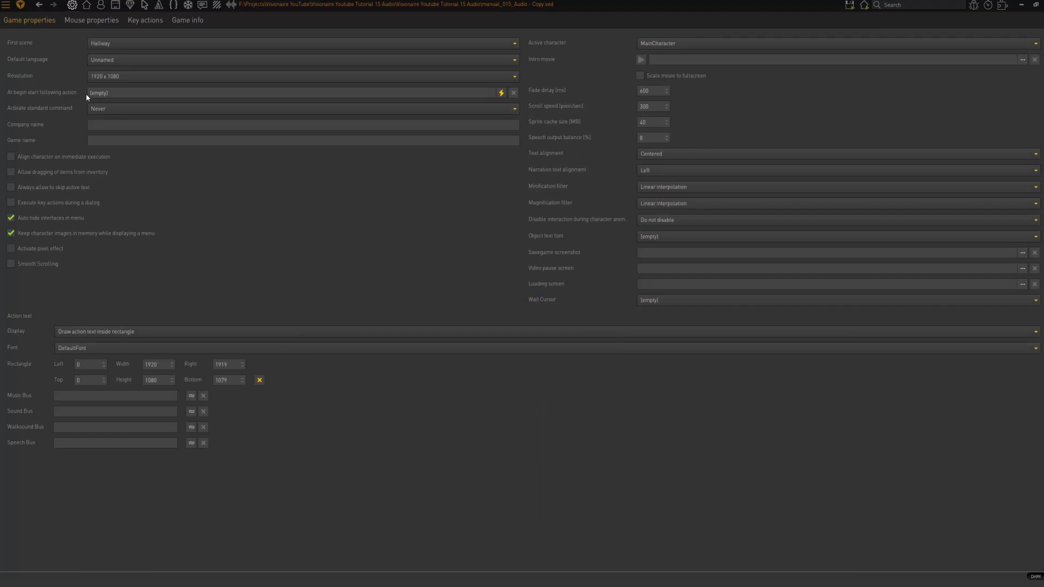
{"action": "left_click", "coordinate": [502, 94]}
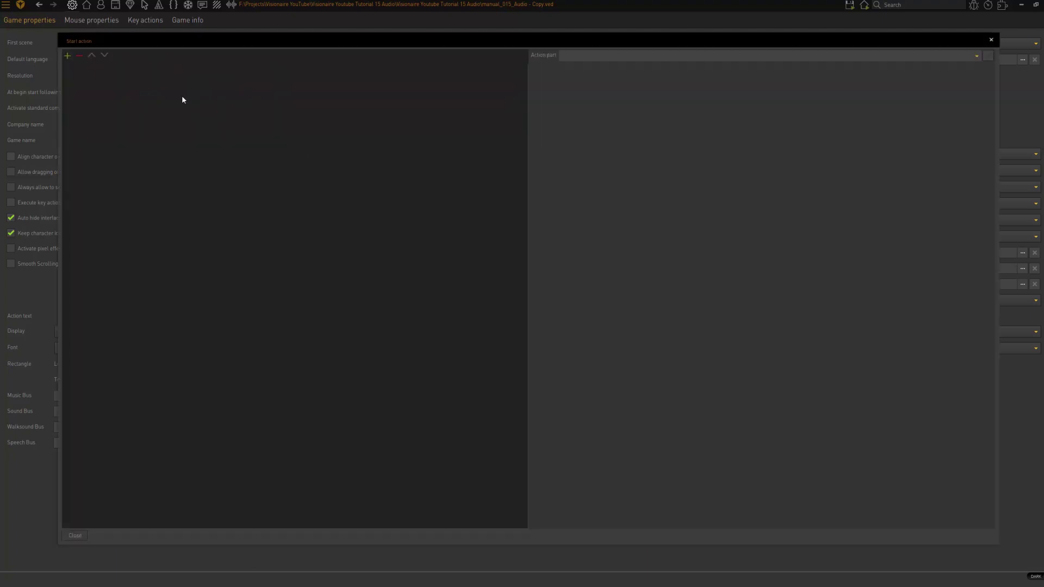
{"action": "left_click", "coordinate": [67, 56]}
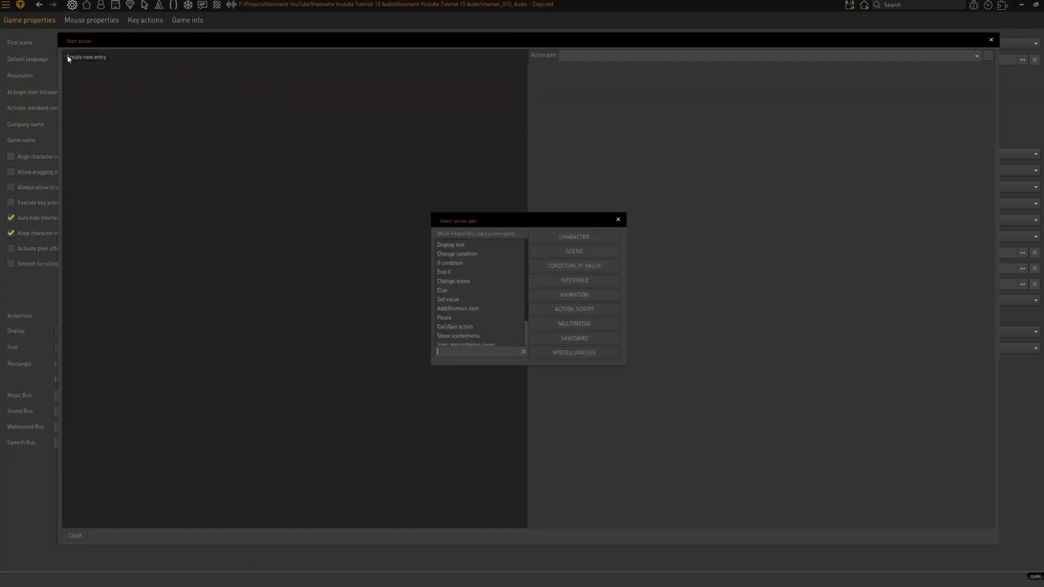
{"action": "left_click", "coordinate": [578, 322]}
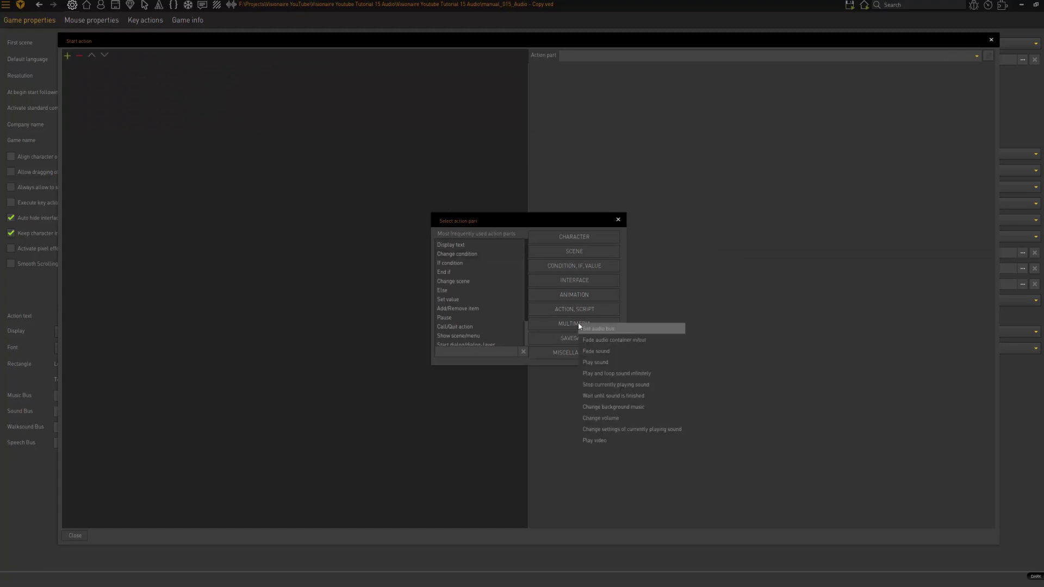
{"action": "left_click", "coordinate": [638, 417]}
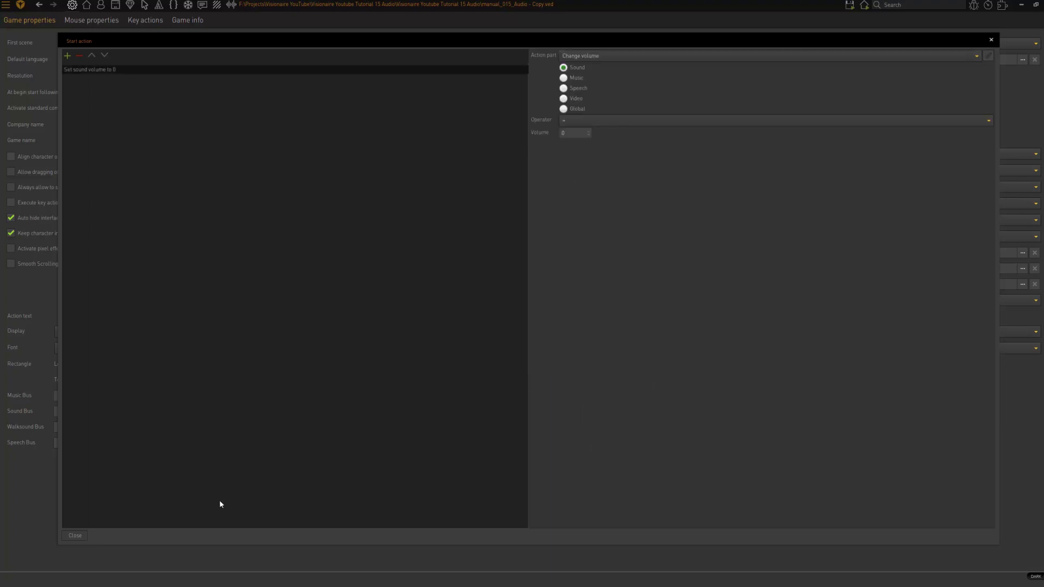
{"action": "left_click", "coordinate": [75, 535]}
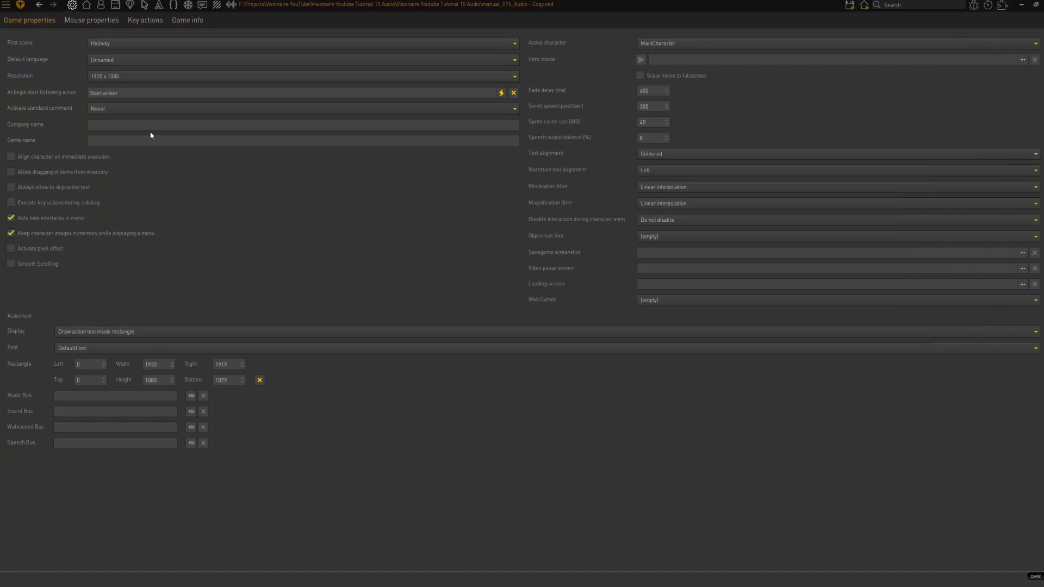
Step: Delete the game's start action, briefly visit the Hallway scene editor, then return to Game properties
{"action": "left_click", "coordinate": [514, 93]}
{"action": "left_click", "coordinate": [86, 5]}
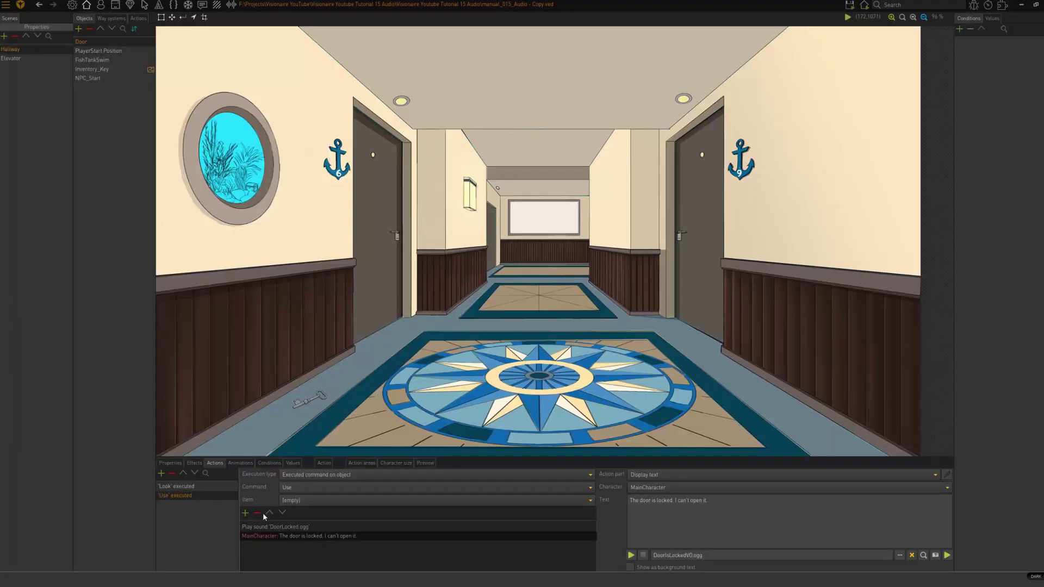
{"action": "left_click", "coordinate": [245, 513]}
{"action": "mouse_move", "coordinate": [590, 322]}
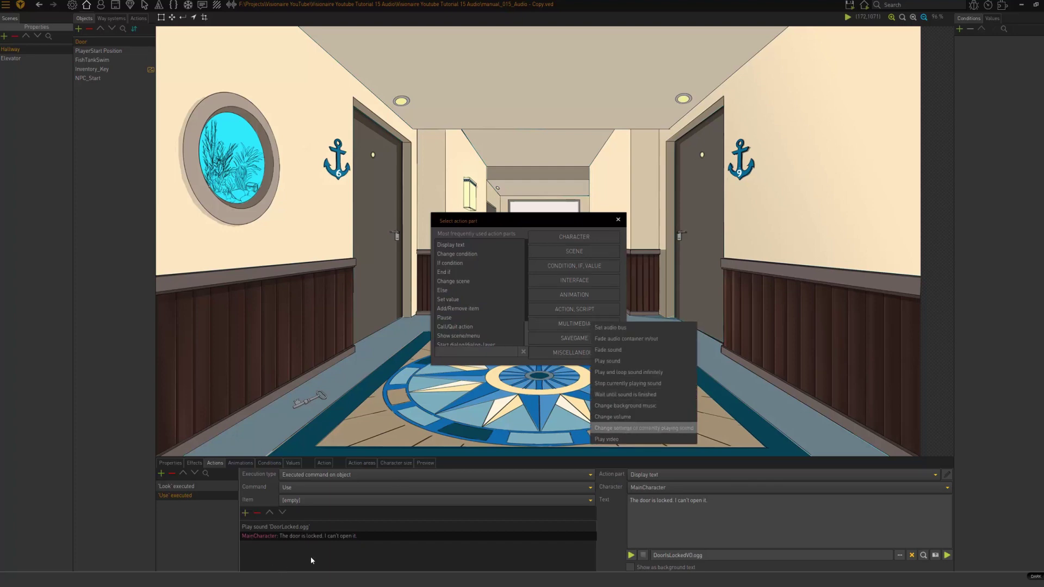
{"action": "left_click", "coordinate": [618, 220]}
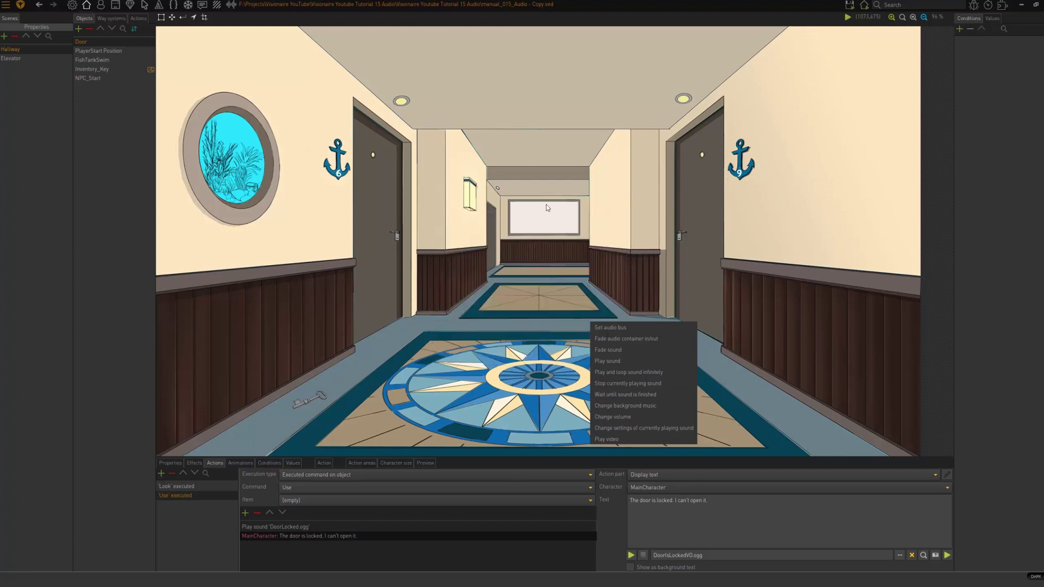
{"action": "left_click", "coordinate": [72, 5]}
{"action": "mouse_move", "coordinate": [20, 97]}
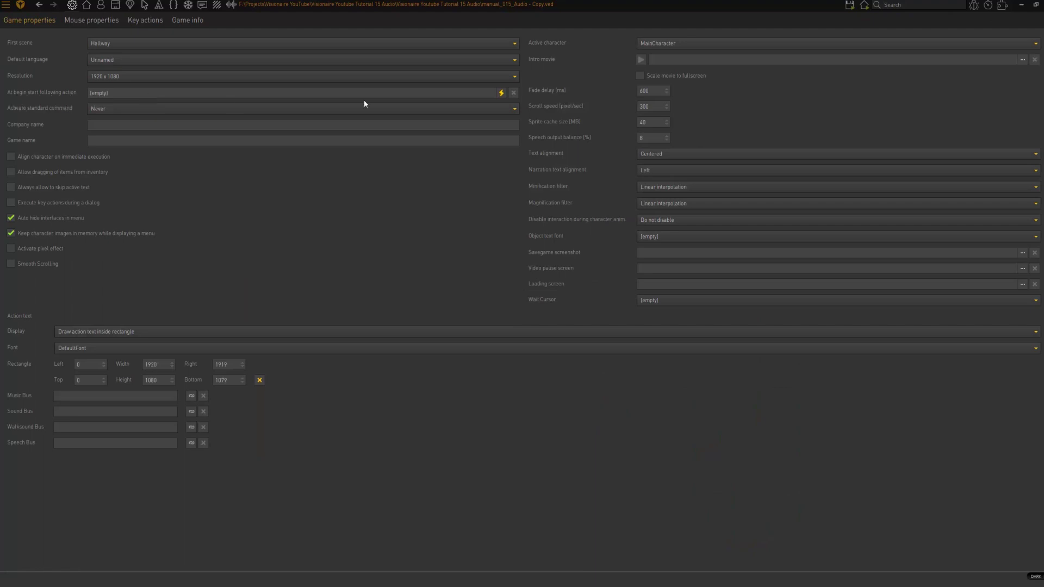
Step: Create a new start action with a Change volume step setting the Music volume to 15
{"action": "left_click", "coordinate": [502, 94]}
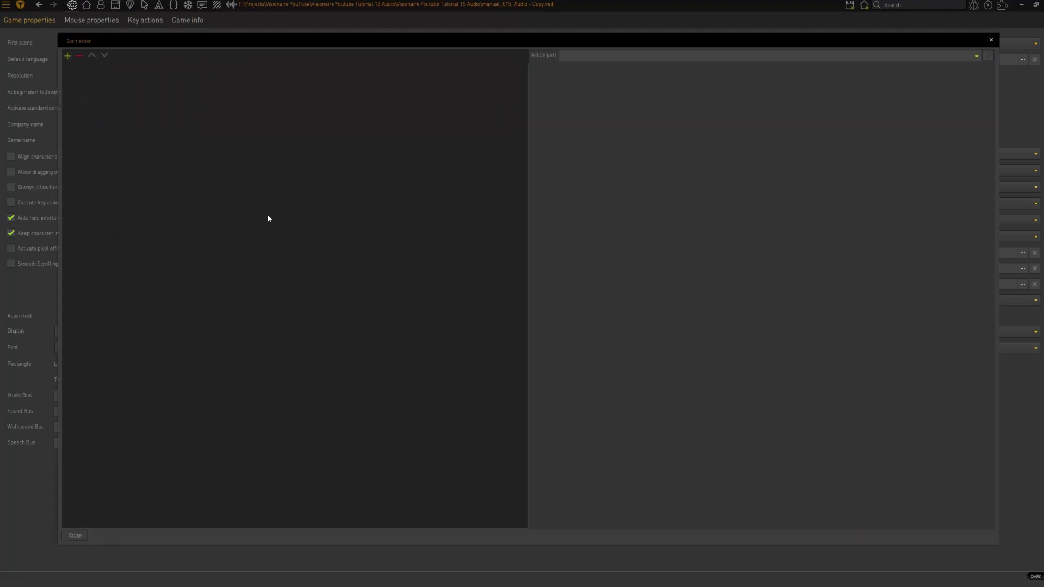
{"action": "left_click", "coordinate": [68, 59]}
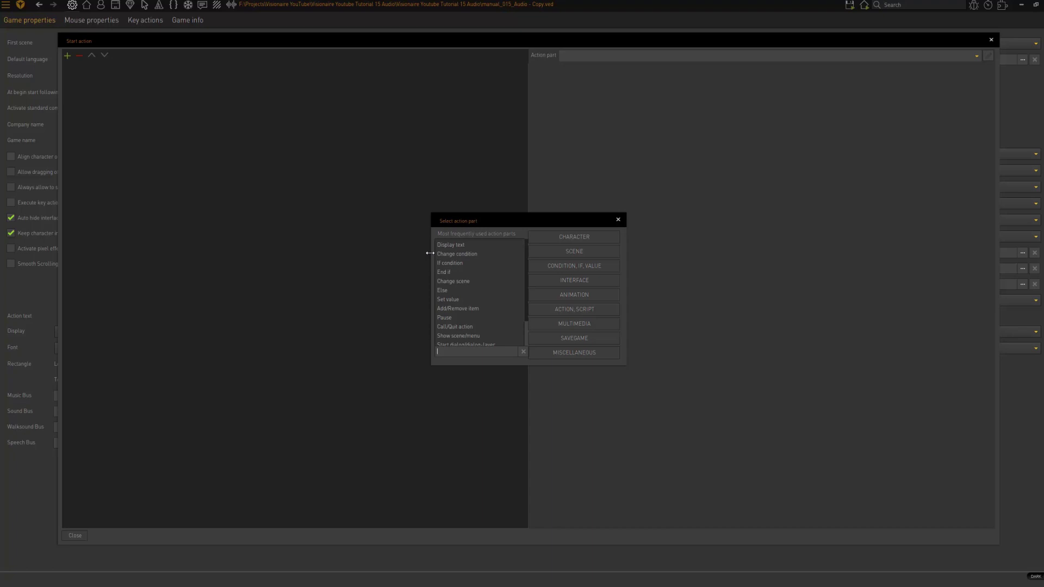
{"action": "left_click", "coordinate": [584, 325]}
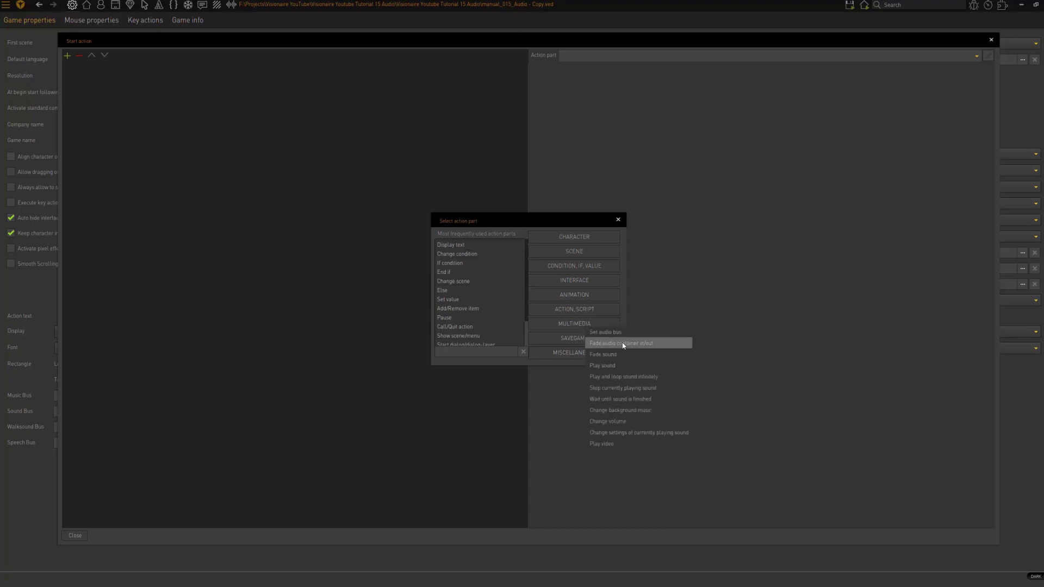
{"action": "left_click", "coordinate": [627, 424]}
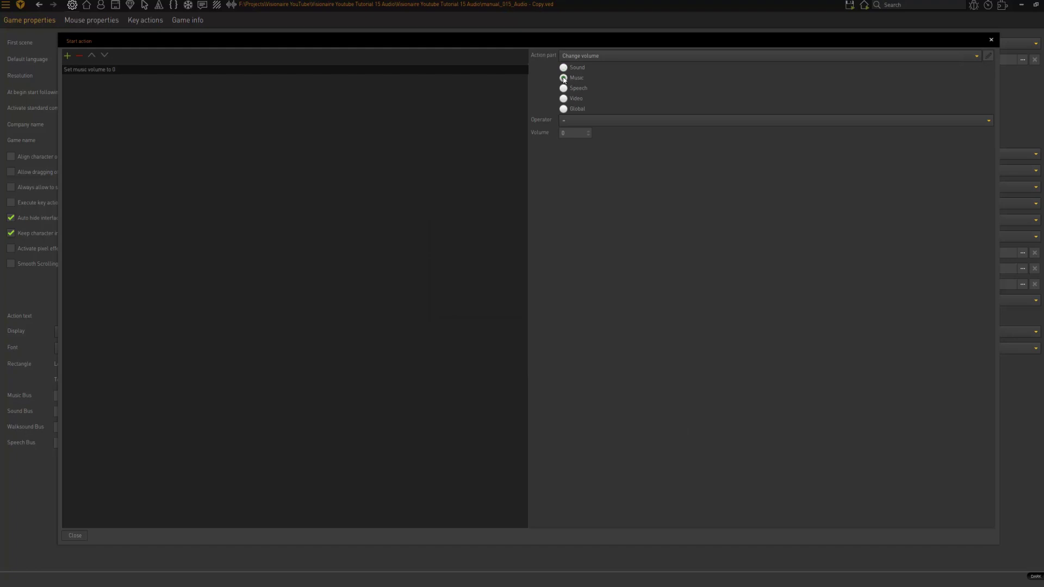
{"action": "left_click", "coordinate": [563, 78]}
{"action": "left_click", "coordinate": [551, 133]}
{"action": "type", "text": "15"}
{"action": "left_click", "coordinate": [77, 536]}
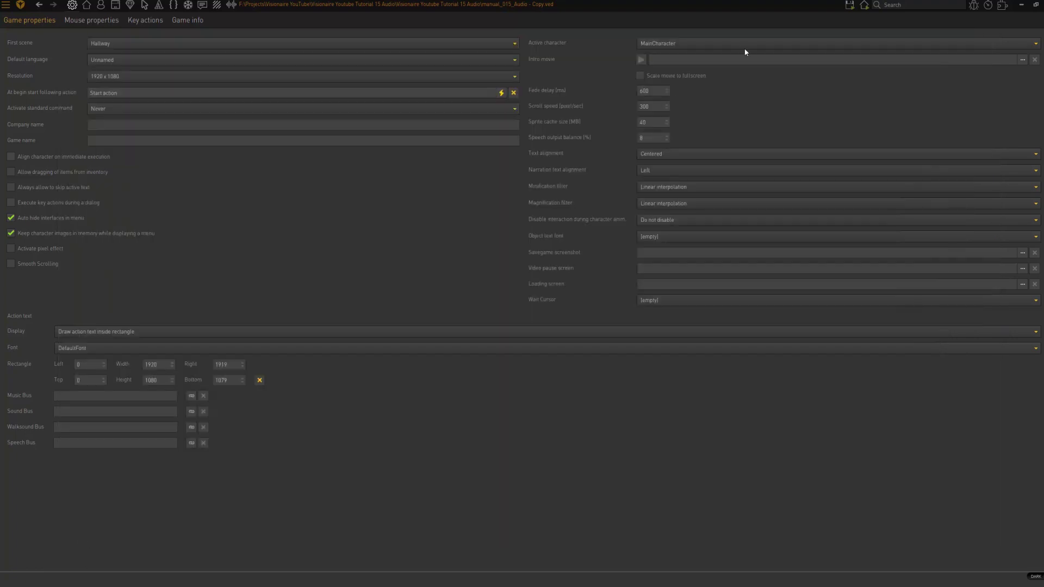
{"action": "mouse_move", "coordinate": [848, 6]}
{"action": "left_click", "coordinate": [864, 32]}
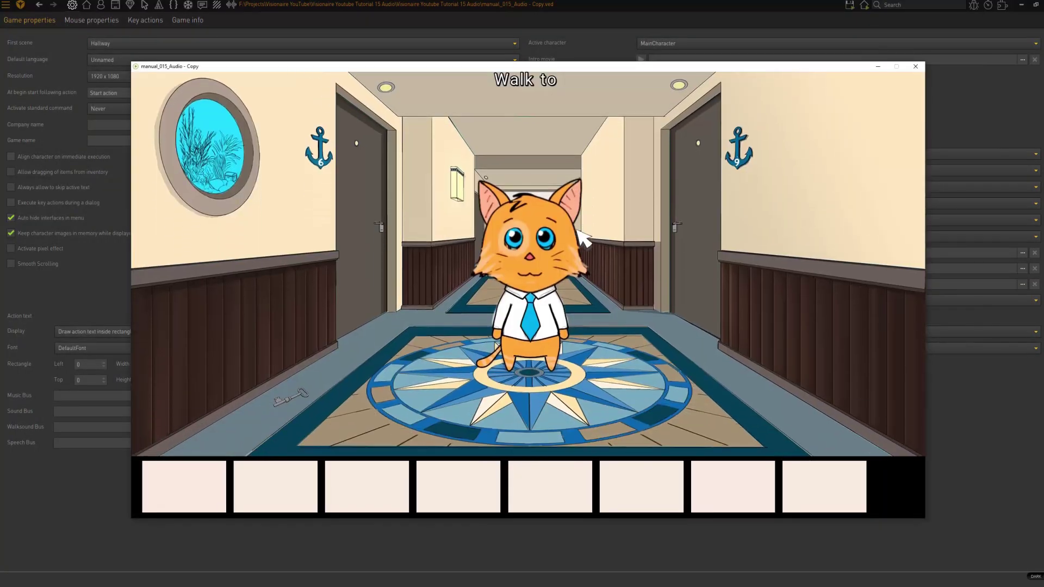
{"action": "left_click", "coordinate": [419, 391]}
{"action": "left_click", "coordinate": [423, 340]}
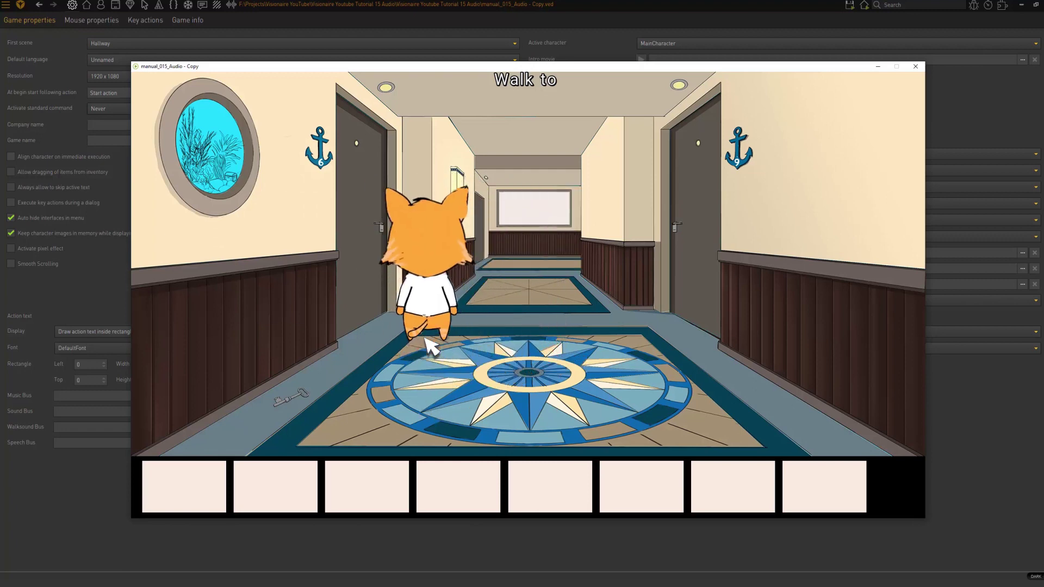
{"action": "right_click", "coordinate": [361, 260]}
{"action": "right_click", "coordinate": [363, 254]}
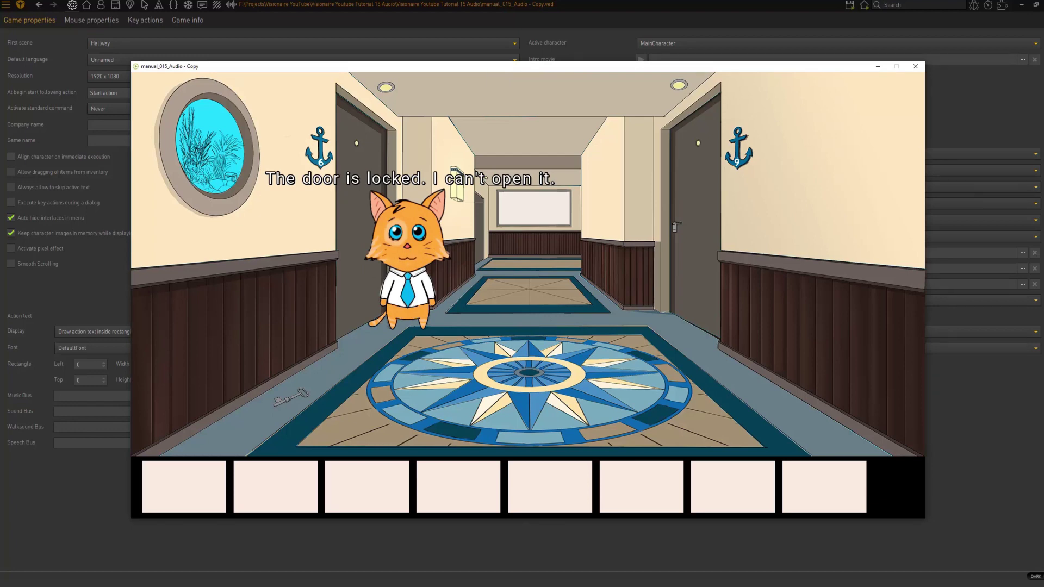
{"action": "left_click", "coordinate": [390, 336]}
{"action": "right_click", "coordinate": [489, 394]}
{"action": "left_click", "coordinate": [559, 417]}
{"action": "right_click", "coordinate": [384, 268]}
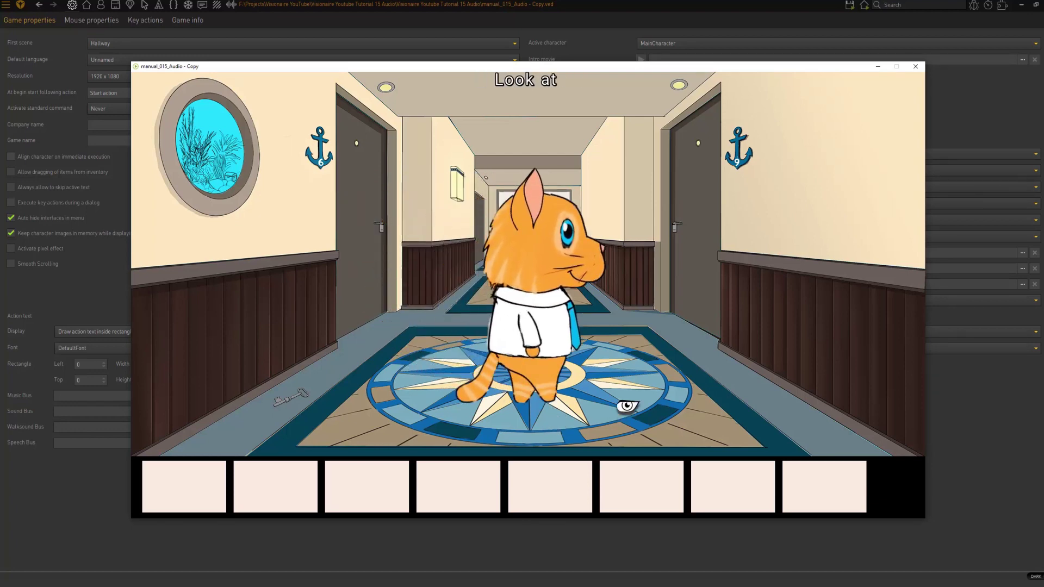
{"action": "right_click", "coordinate": [625, 405]}
{"action": "right_click", "coordinate": [451, 370]}
{"action": "left_click", "coordinate": [427, 345]}
{"action": "right_click", "coordinate": [369, 263]}
{"action": "right_click", "coordinate": [364, 265]}
{"action": "left_click", "coordinate": [361, 270]}
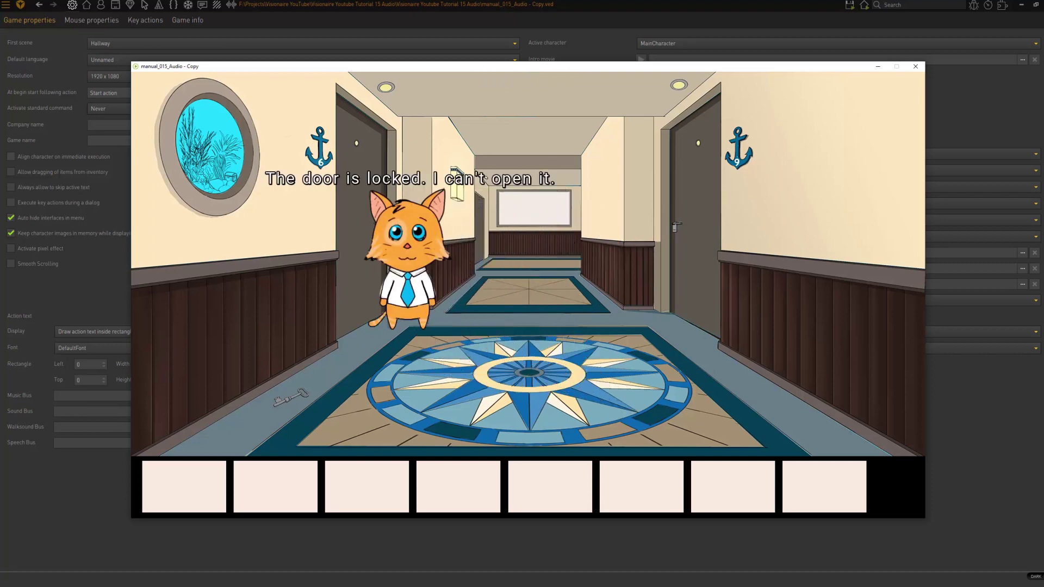
{"action": "right_click", "coordinate": [619, 389]}
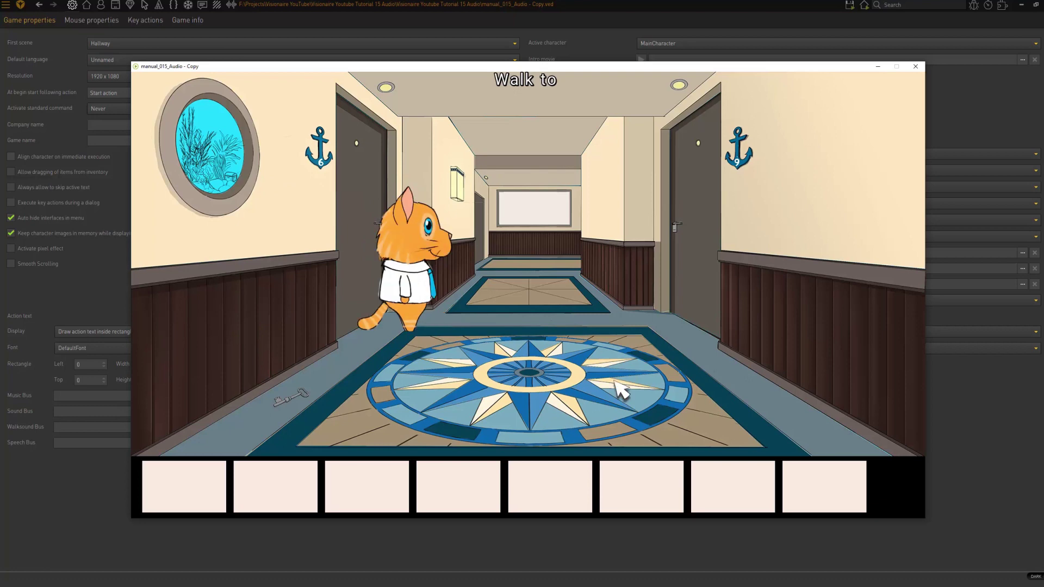
{"action": "left_click", "coordinate": [915, 66]}
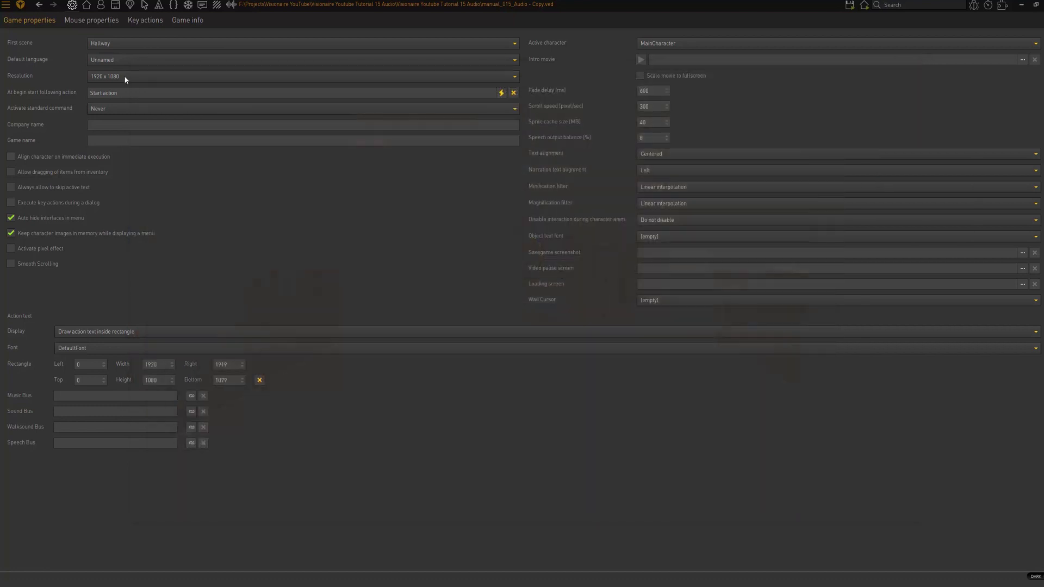
Step: Check that the start action holds the single step 'Set music volume to 15'
{"action": "left_click", "coordinate": [501, 93]}
{"action": "left_click", "coordinate": [96, 70]}
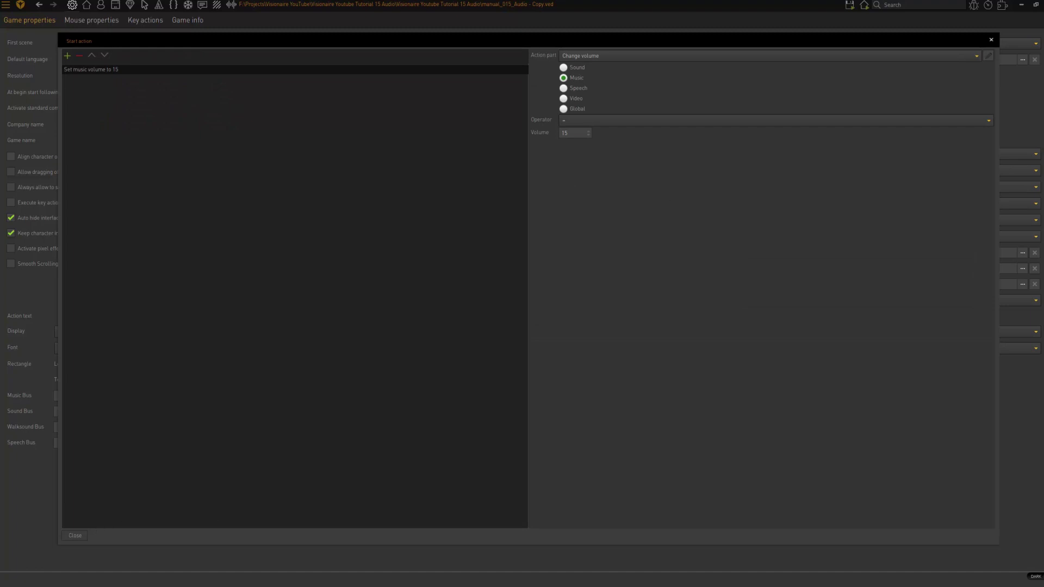
{"action": "left_click", "coordinate": [76, 535]}
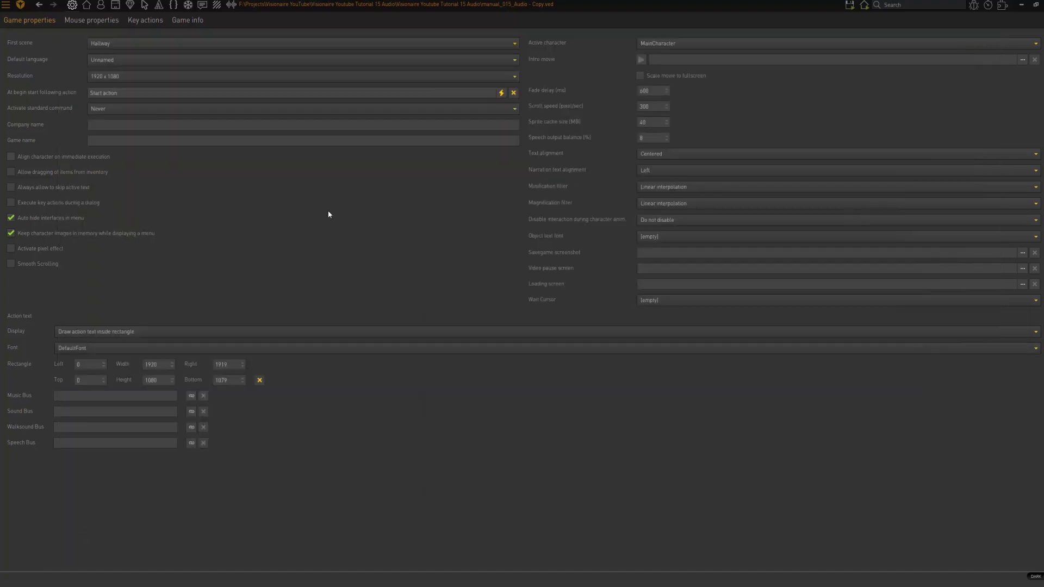